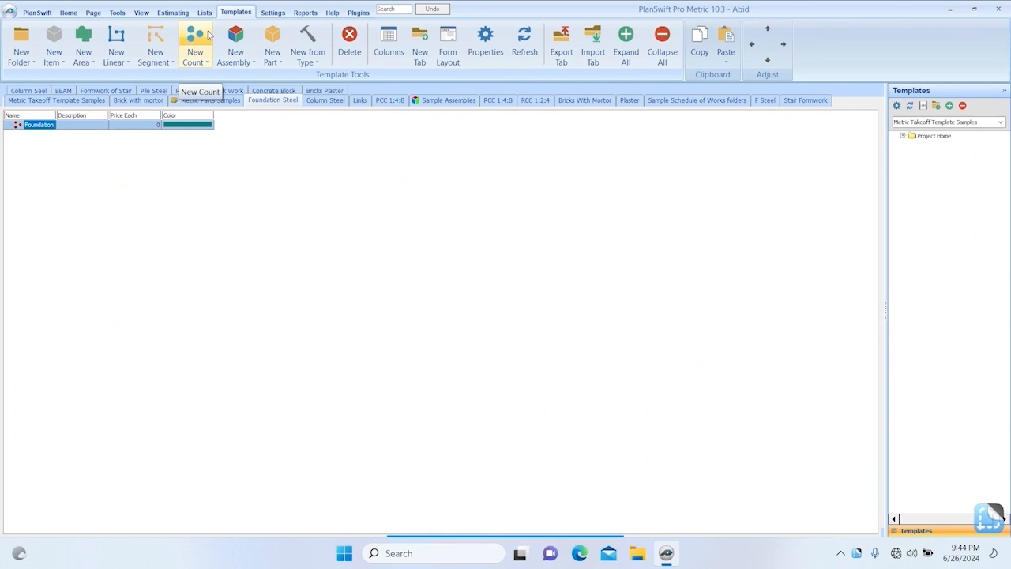
# Create a new template tab named Foundation with Local storage.
pyautogui.click(805, 100)
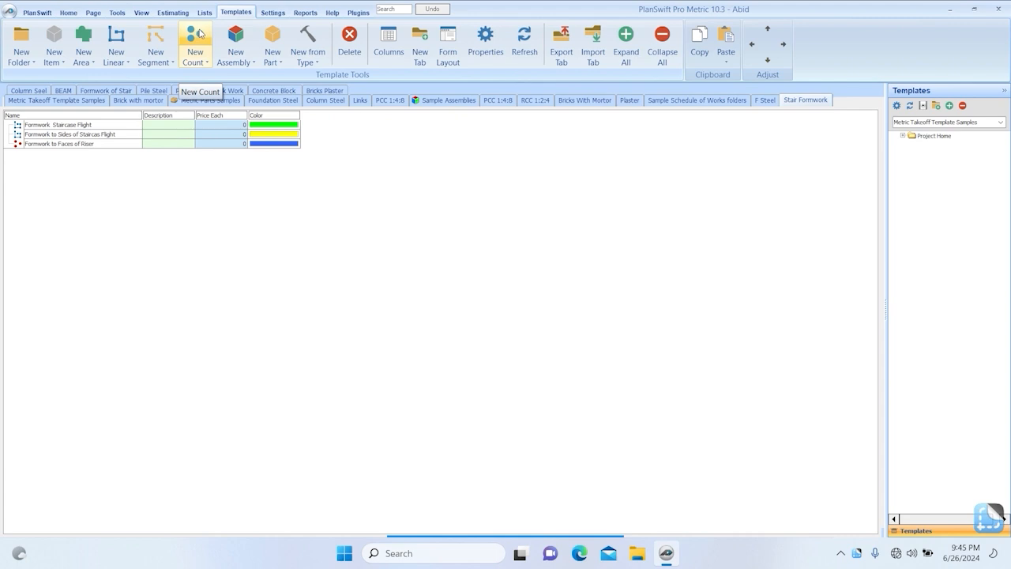
pyautogui.click(426, 49)
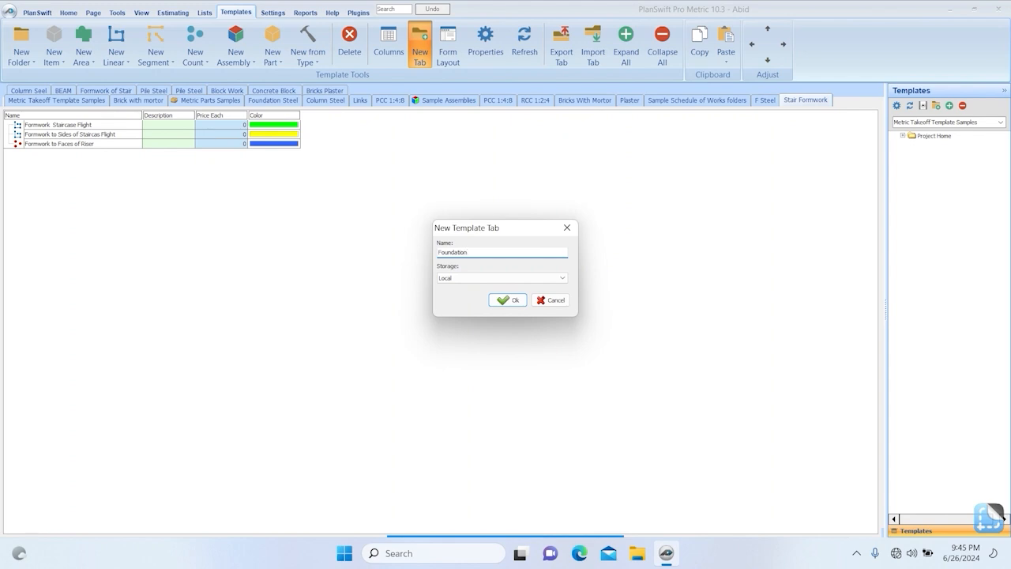
pyautogui.press('Return')
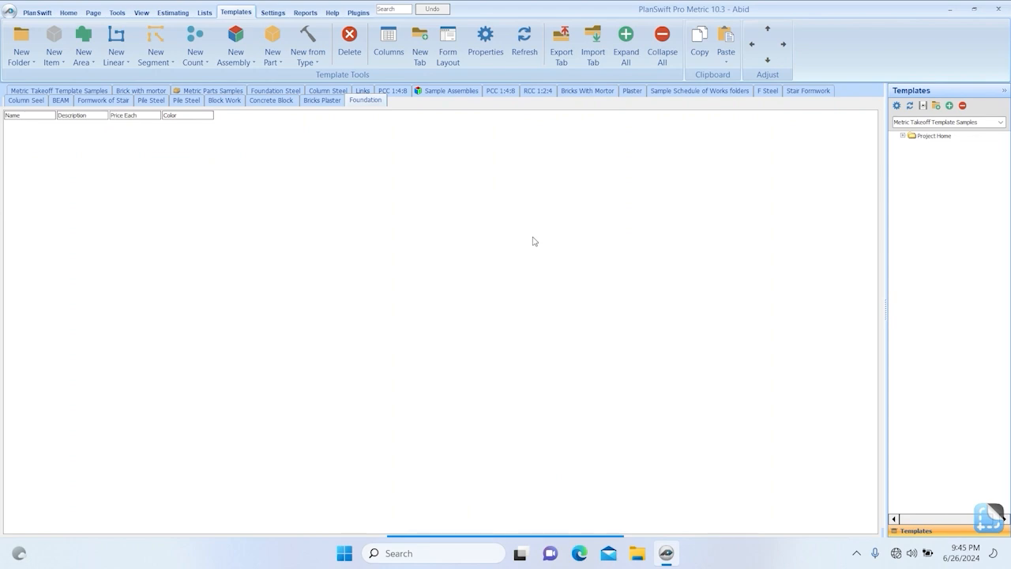
# Add a count item named Foundation to the new Foundation tab.
pyautogui.click(196, 43)
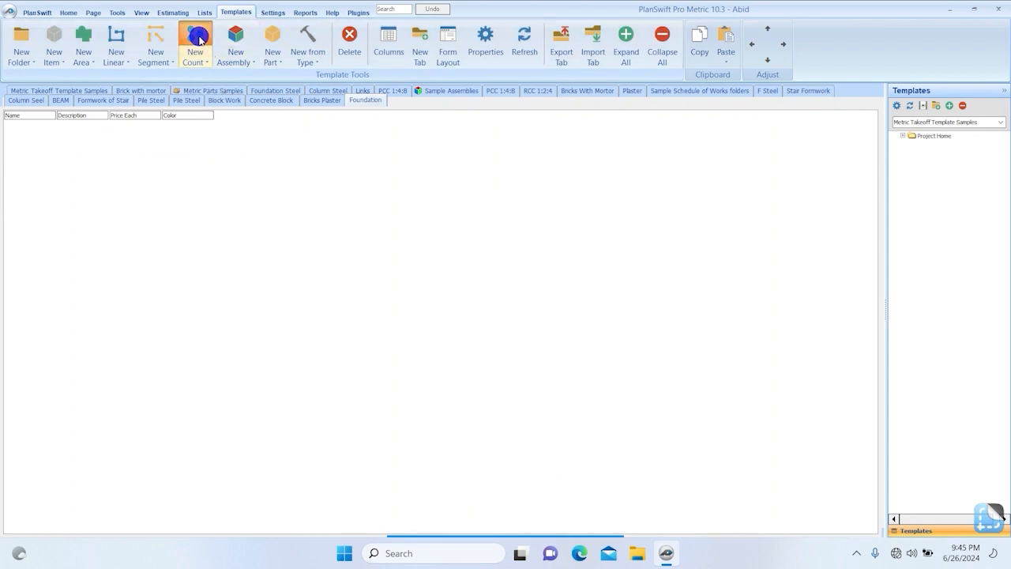
pyautogui.write('Foundation')
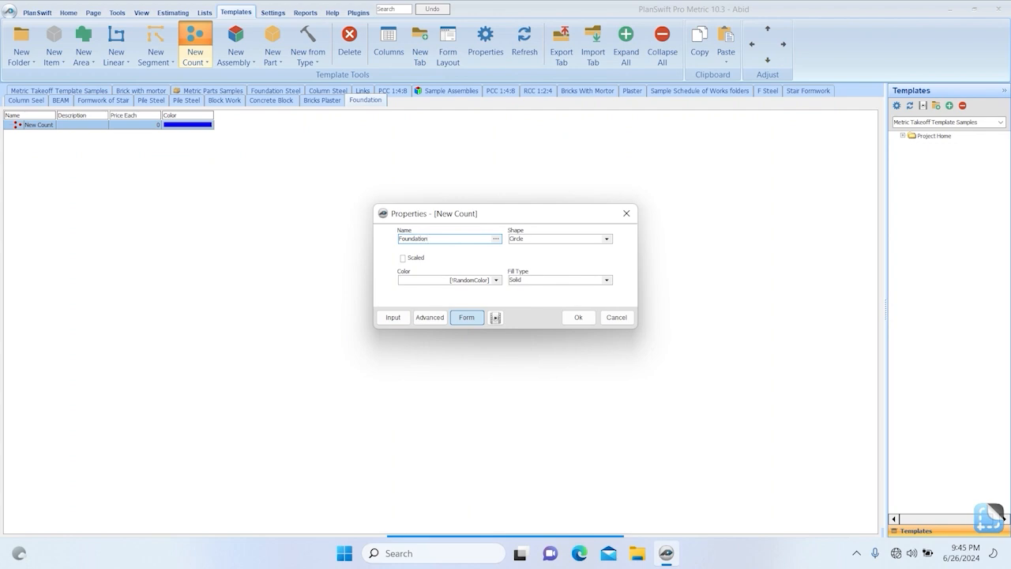
pyautogui.click(578, 317)
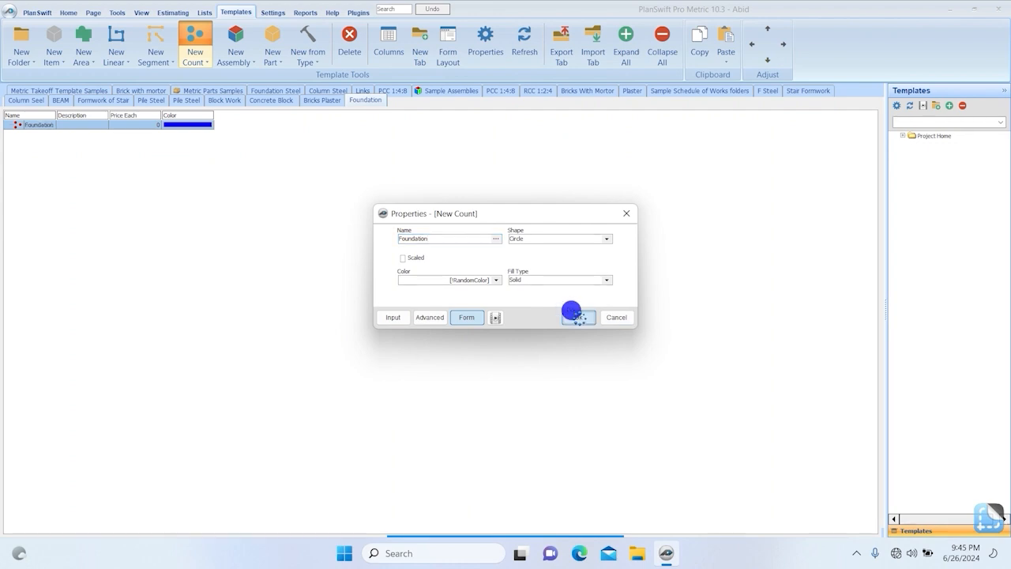
# In the Foundation item's advanced properties, turn off form input for Fill Type, Hatch, Hatch Pattern Scale, Texture, Texture Image and Colorize Texture.
pyautogui.doubleClick(35, 126)
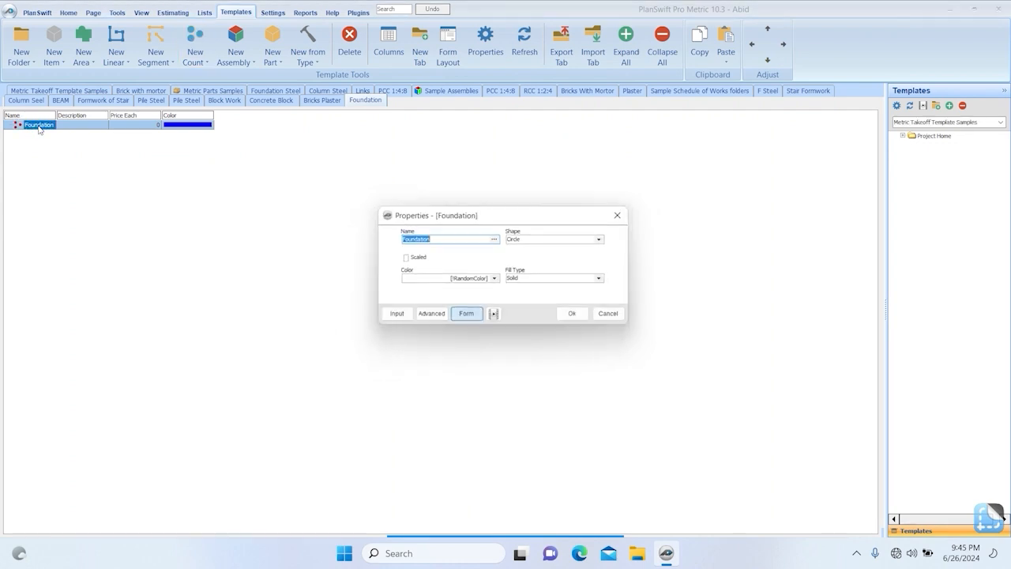
pyautogui.click(426, 317)
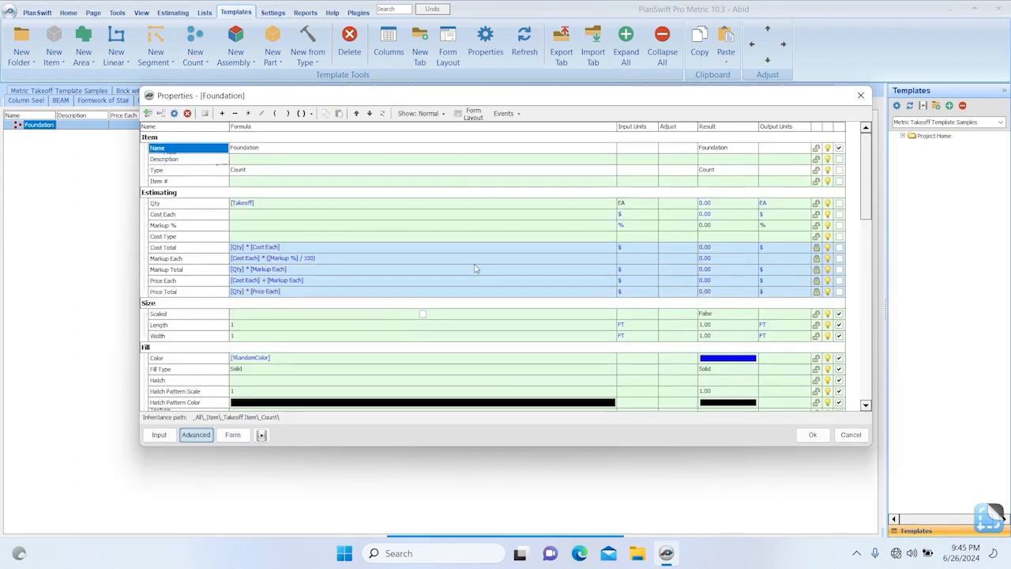
pyautogui.scroll(-2, 733, 305)
pyautogui.click(840, 292)
pyautogui.click(840, 304)
pyautogui.click(839, 315)
pyautogui.click(839, 324)
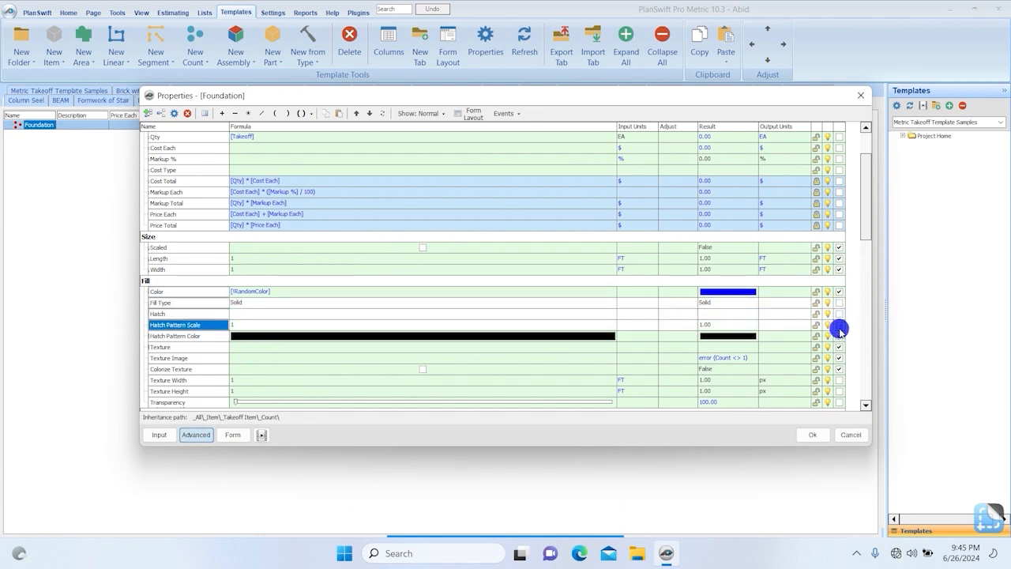
pyautogui.click(839, 347)
pyautogui.click(840, 358)
pyautogui.click(840, 369)
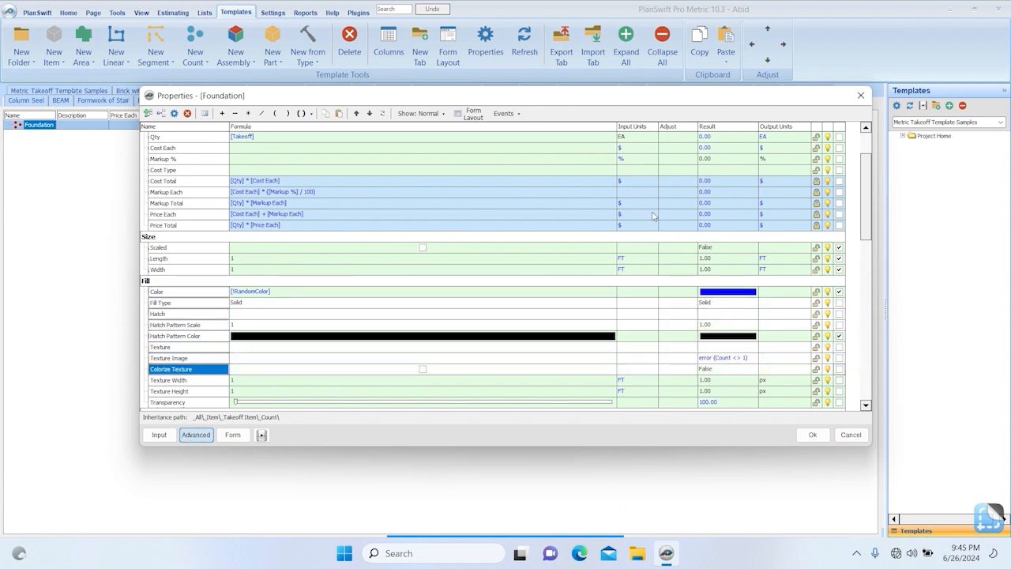
# Turn off form input for the Shape symbol property and check the remaining fields in the form layout.
pyautogui.click(479, 115)
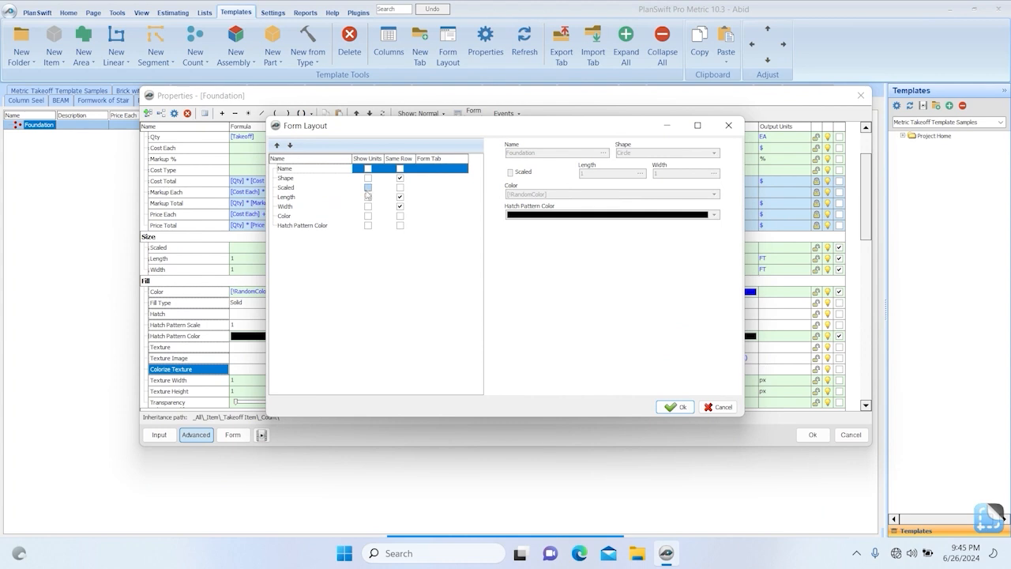
pyautogui.click(729, 125)
pyautogui.scroll(-6, 815, 300)
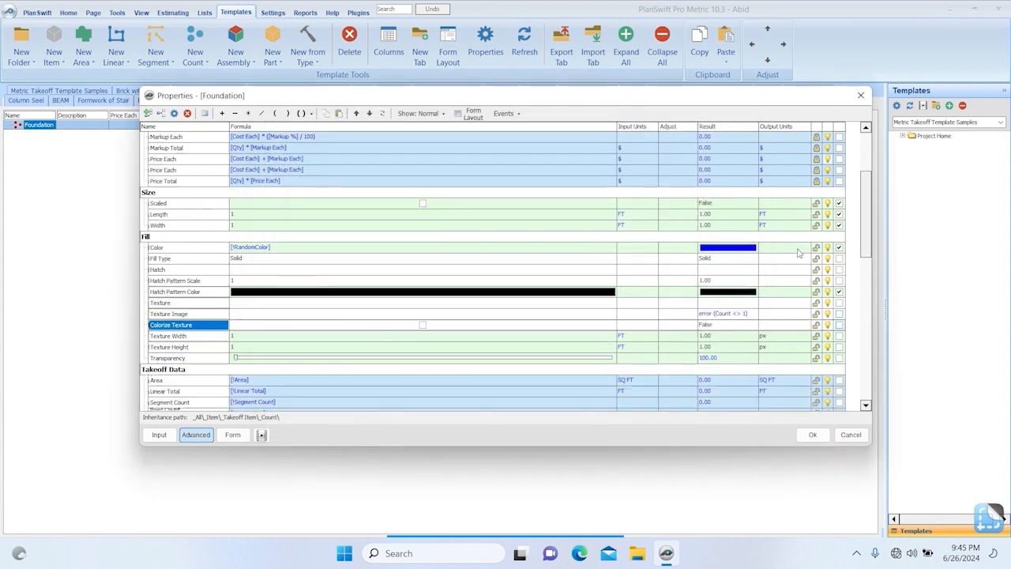
pyautogui.scroll(-8, 815, 300)
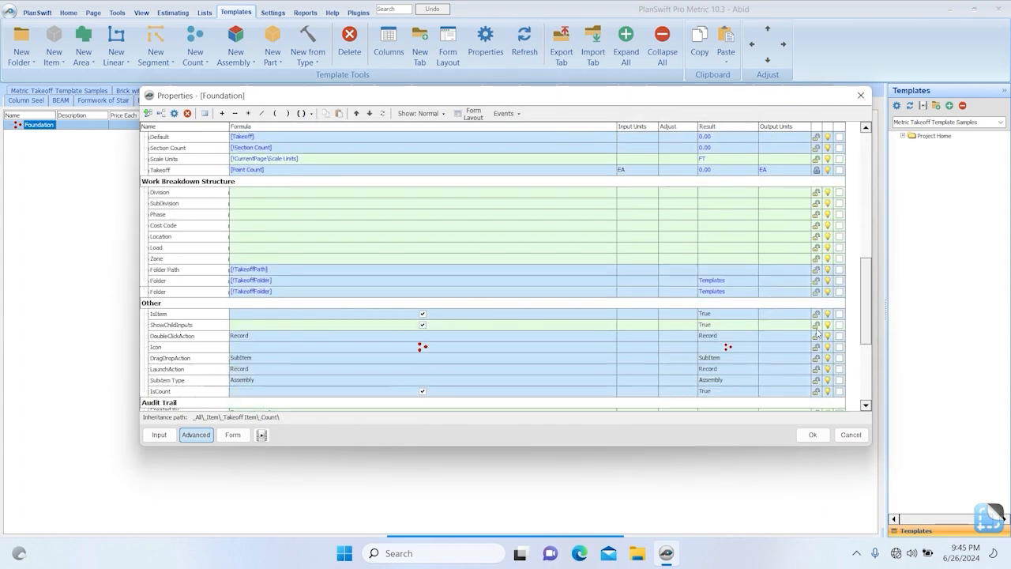
pyautogui.scroll(-1, 815, 360)
pyautogui.click(839, 335)
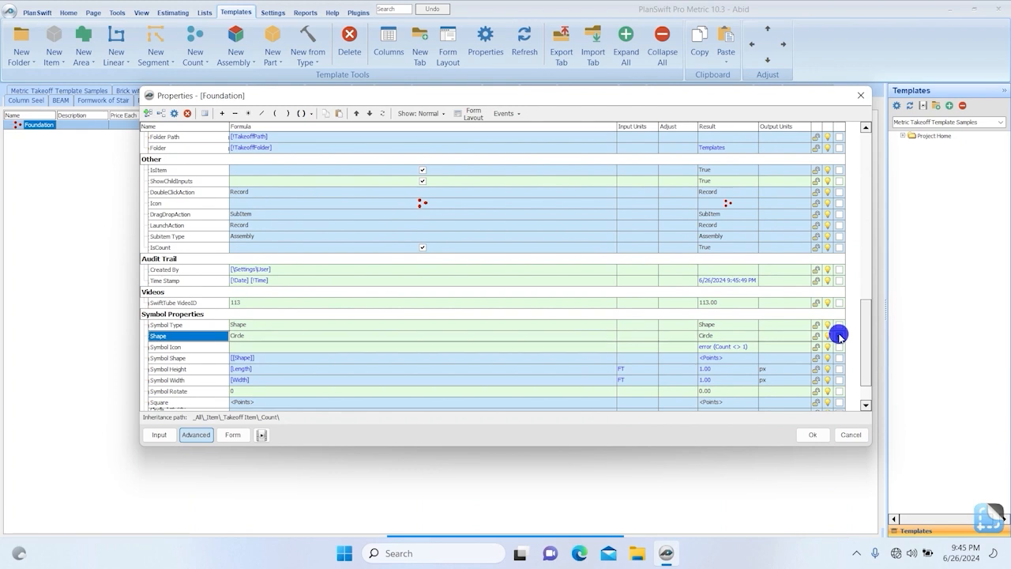
pyautogui.click(476, 113)
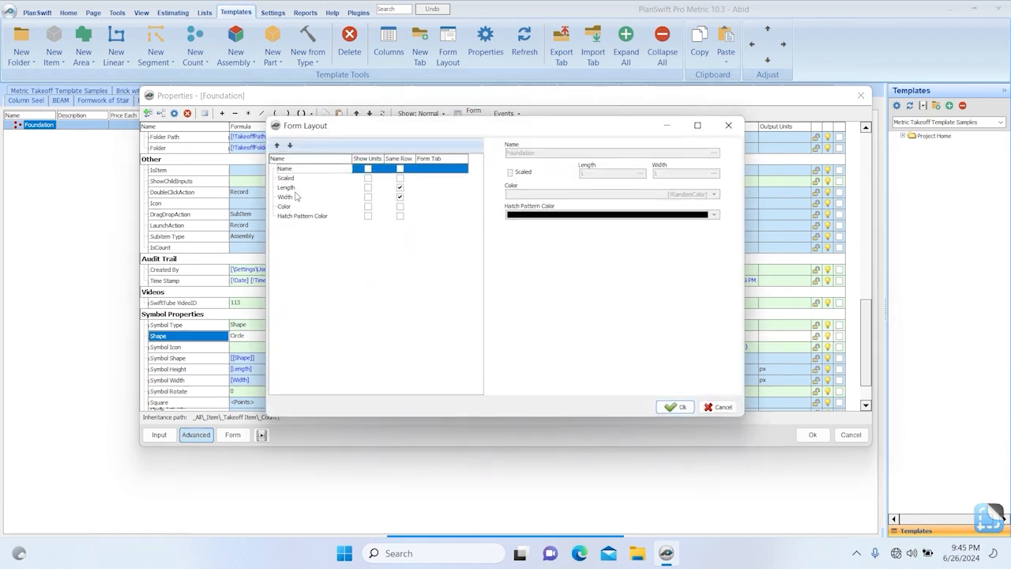
pyautogui.click(728, 125)
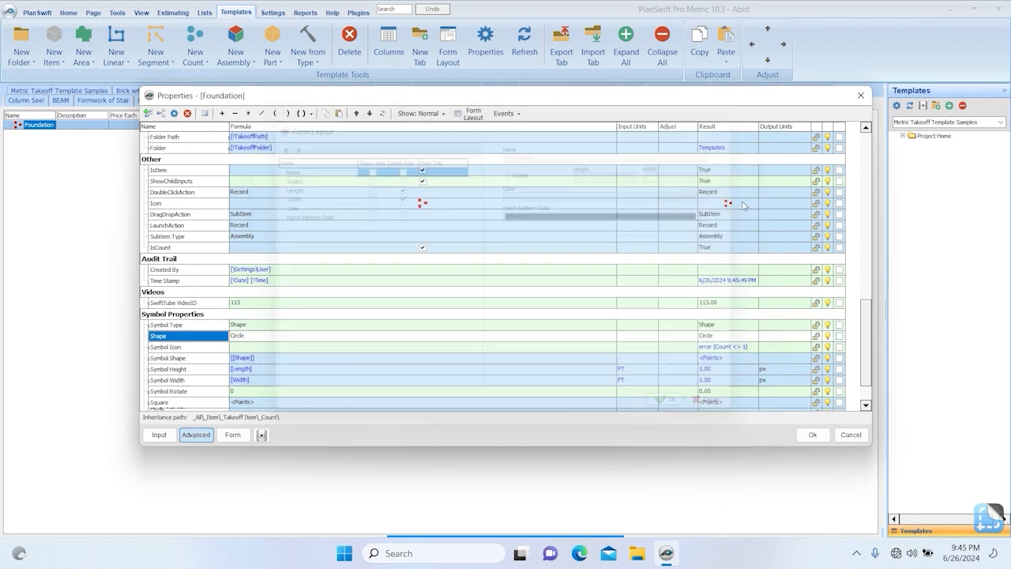
# Turn off form input for the Scaled, Length and Width size properties and review the form layout.
pyautogui.scroll(-2, 742, 247)
pyautogui.scroll(7, 746, 253)
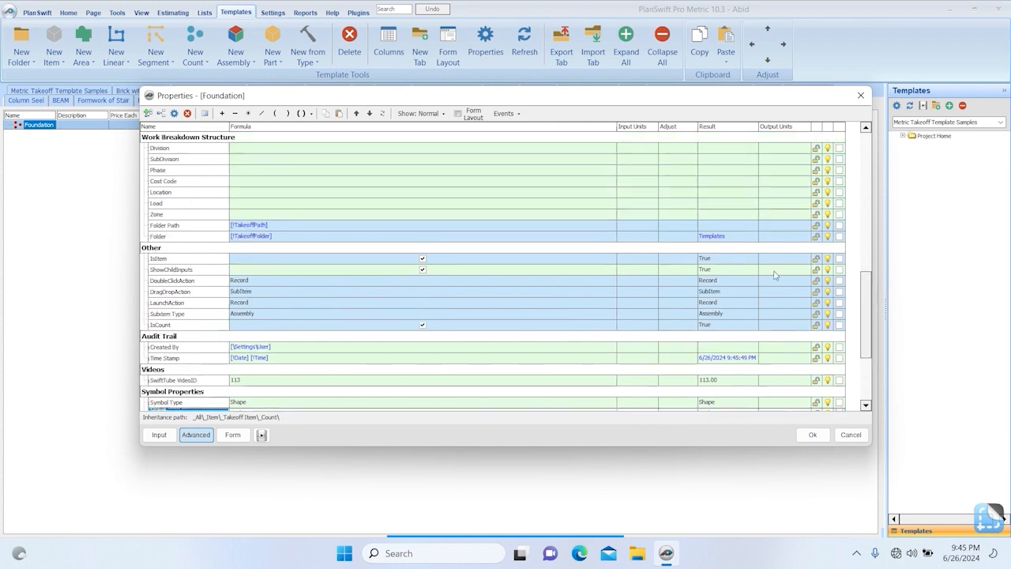
pyautogui.scroll(6, 770, 266)
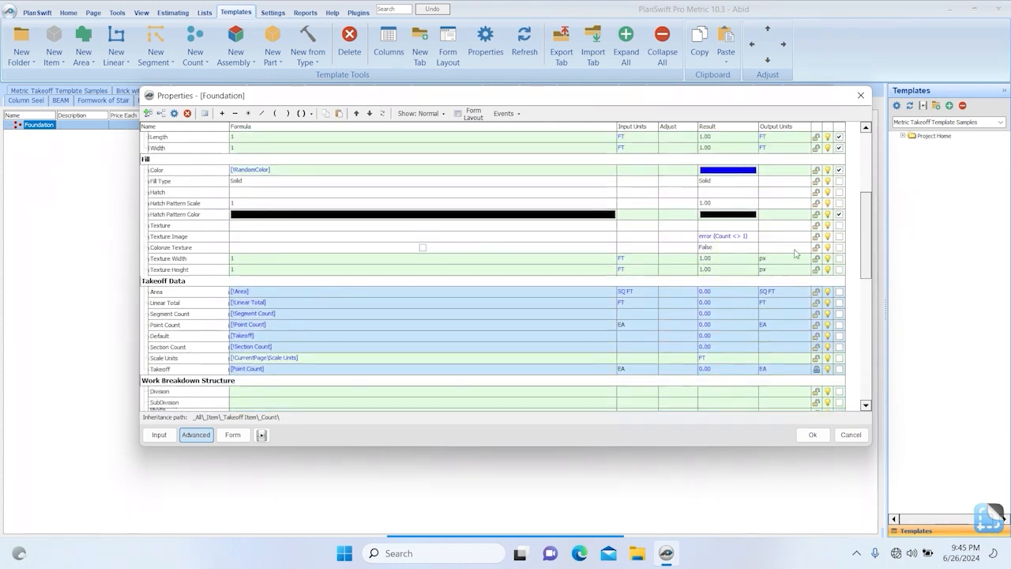
pyautogui.click(839, 170)
pyautogui.click(839, 181)
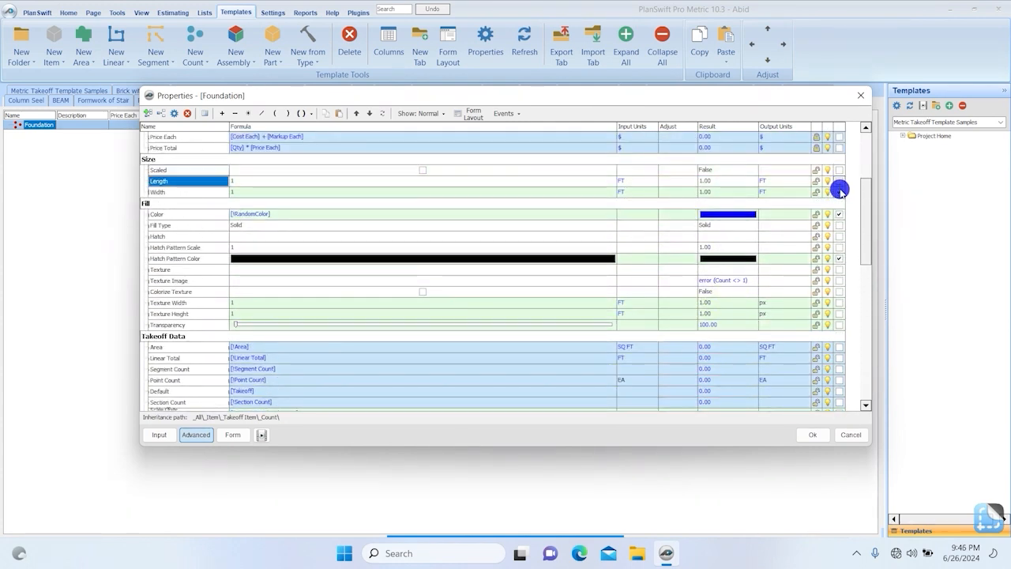
pyautogui.click(839, 192)
pyautogui.click(473, 114)
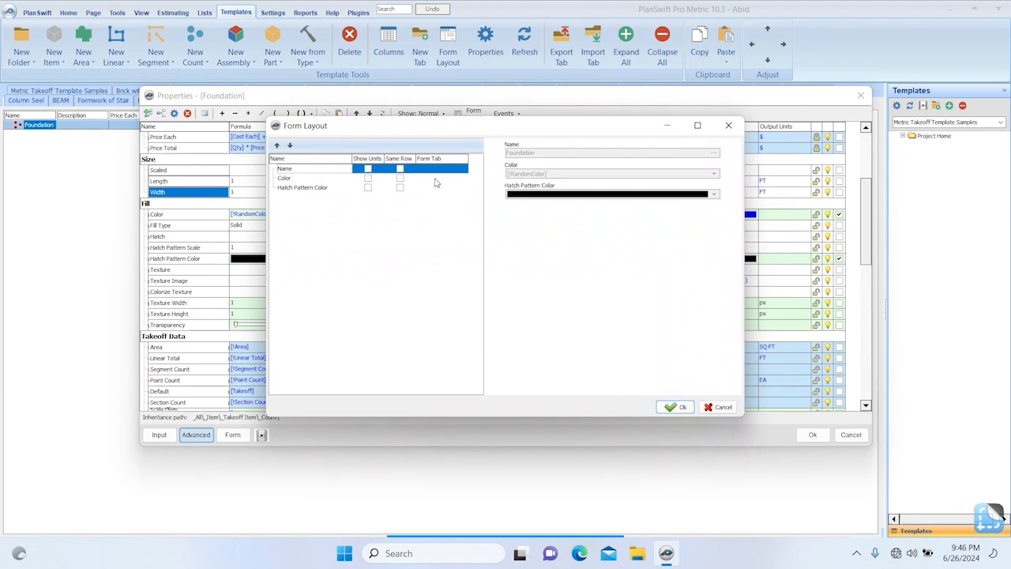
pyautogui.click(728, 125)
# Turn off form input for Color, check the form layout and save the Foundation item's properties.
pyautogui.click(840, 215)
pyautogui.click(473, 114)
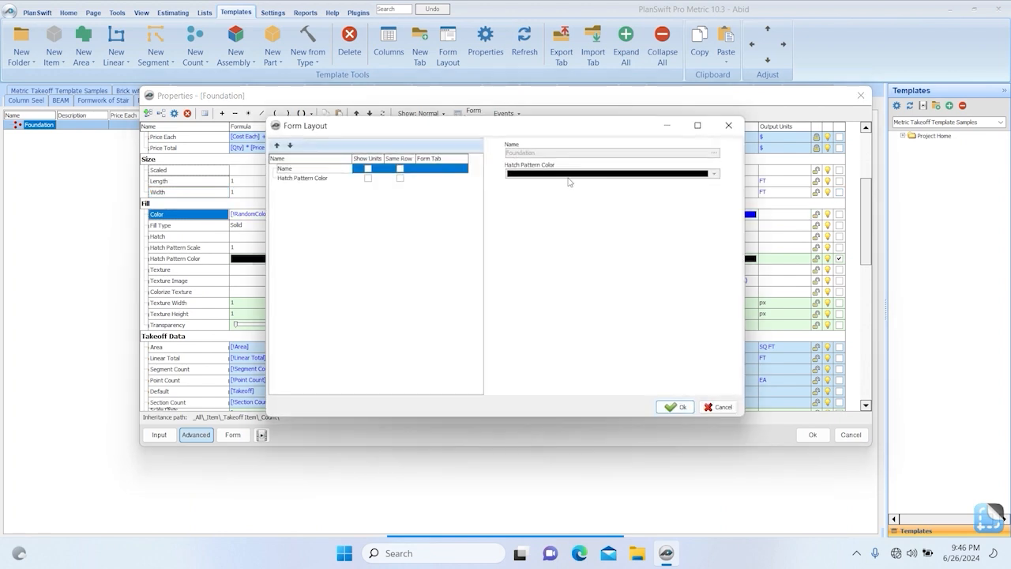
pyautogui.click(716, 407)
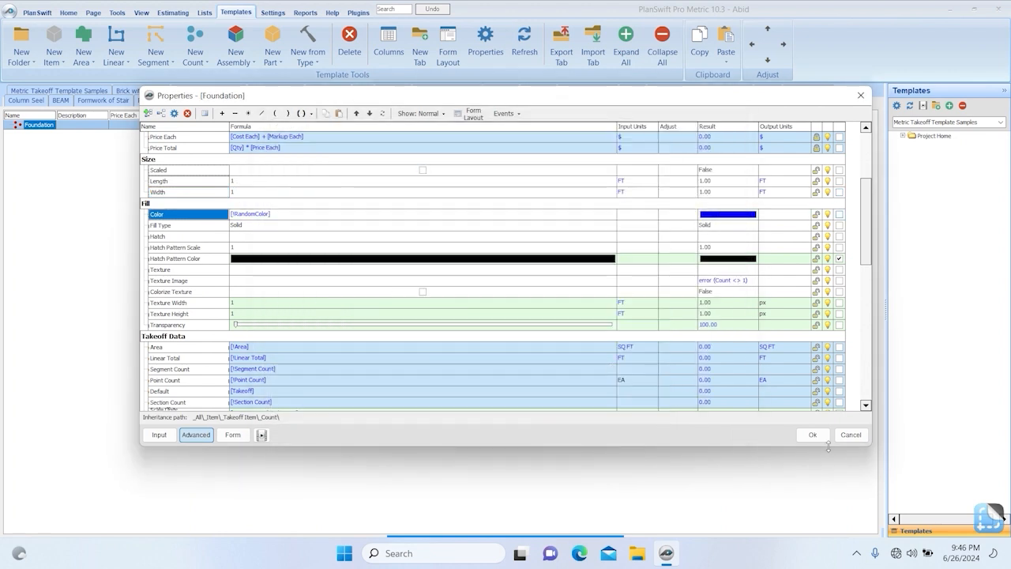
pyautogui.click(822, 437)
# Add a number property named Dia to the Foundation item's Estimating group with list values 3, 4, 5 and 6.
pyautogui.doubleClick(34, 124)
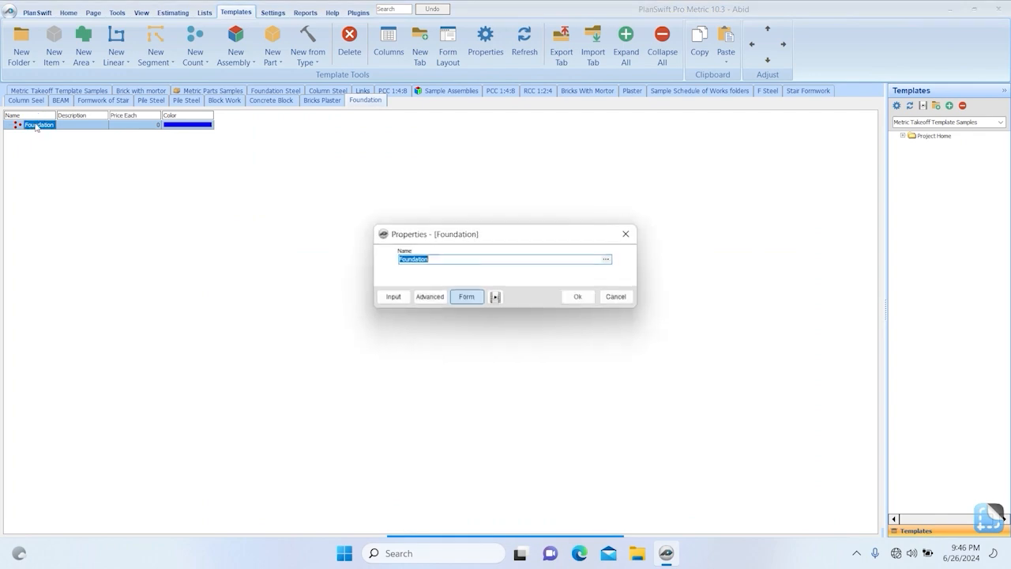
pyautogui.click(427, 299)
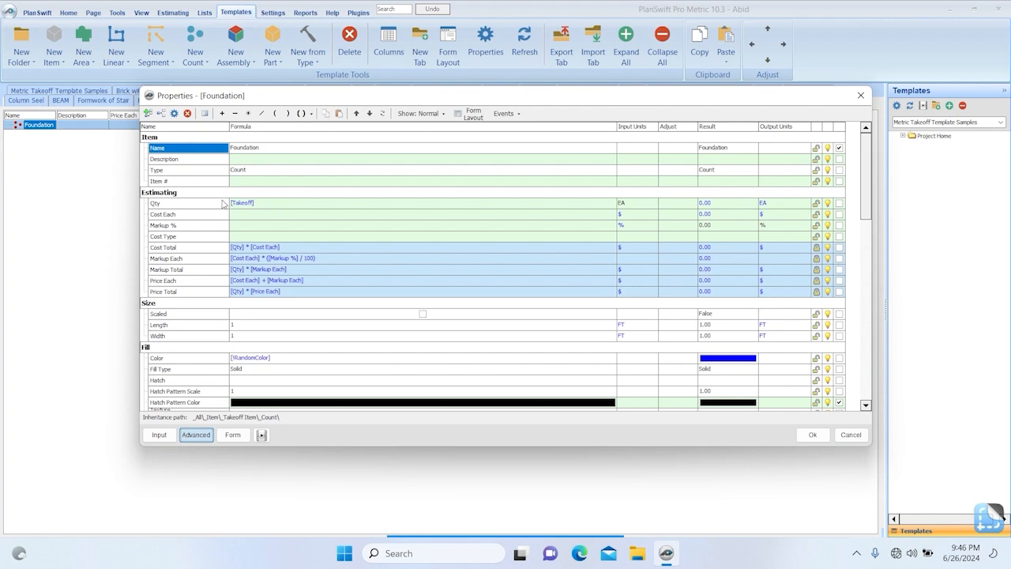
pyautogui.click(148, 114)
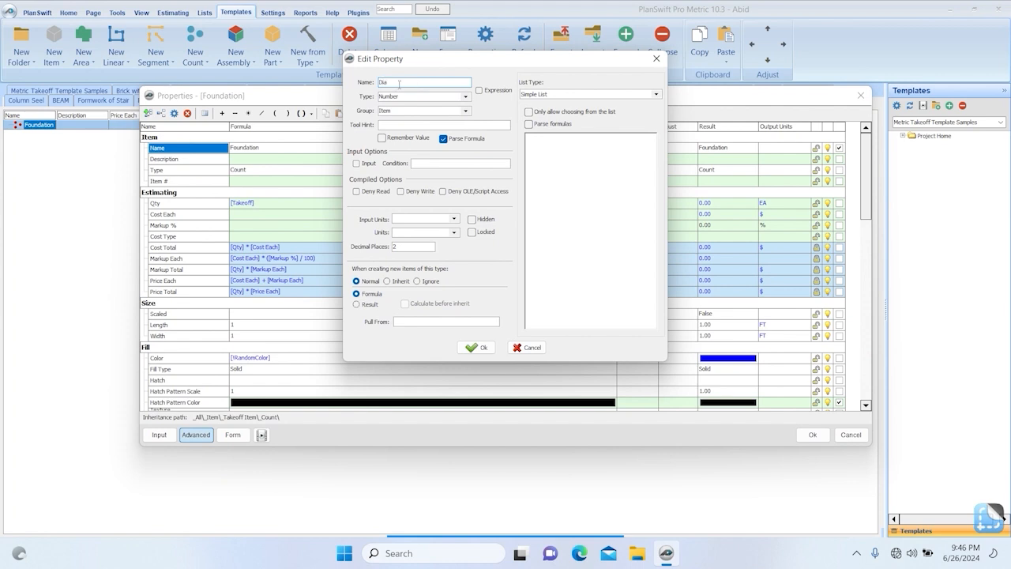
pyautogui.click(575, 164)
pyautogui.click(465, 110)
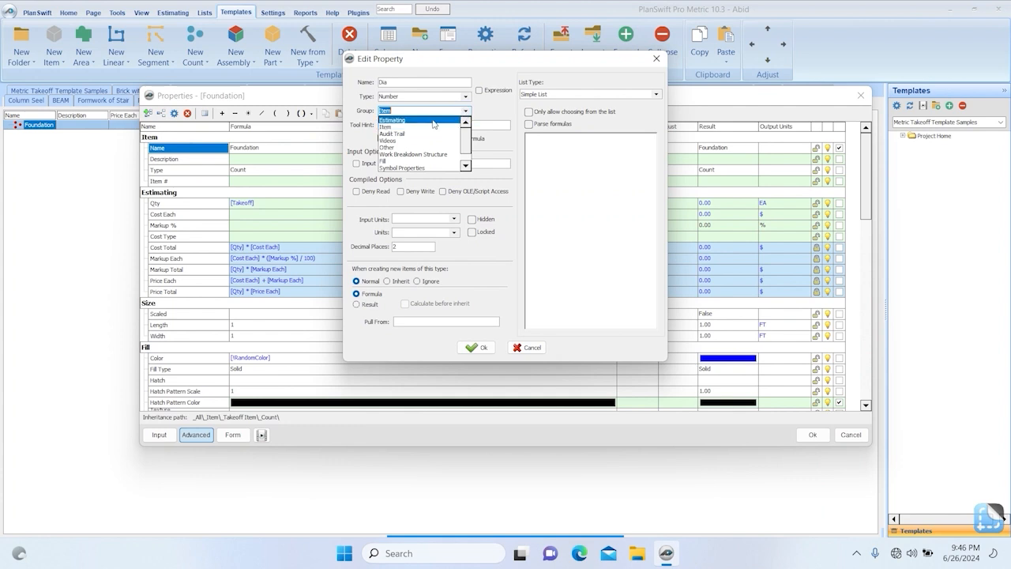
pyautogui.click(433, 120)
pyautogui.click(544, 146)
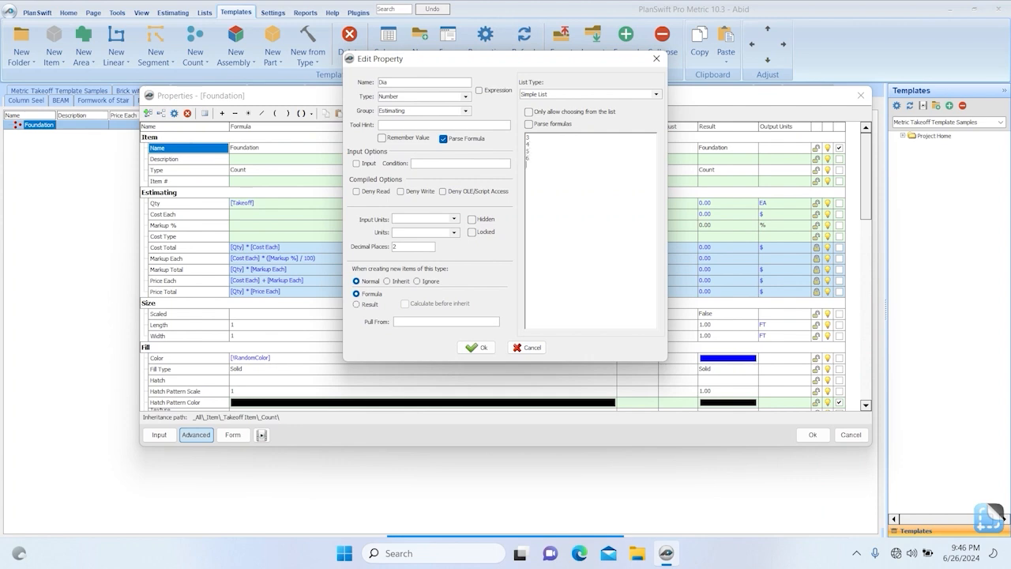
pyautogui.click(475, 347)
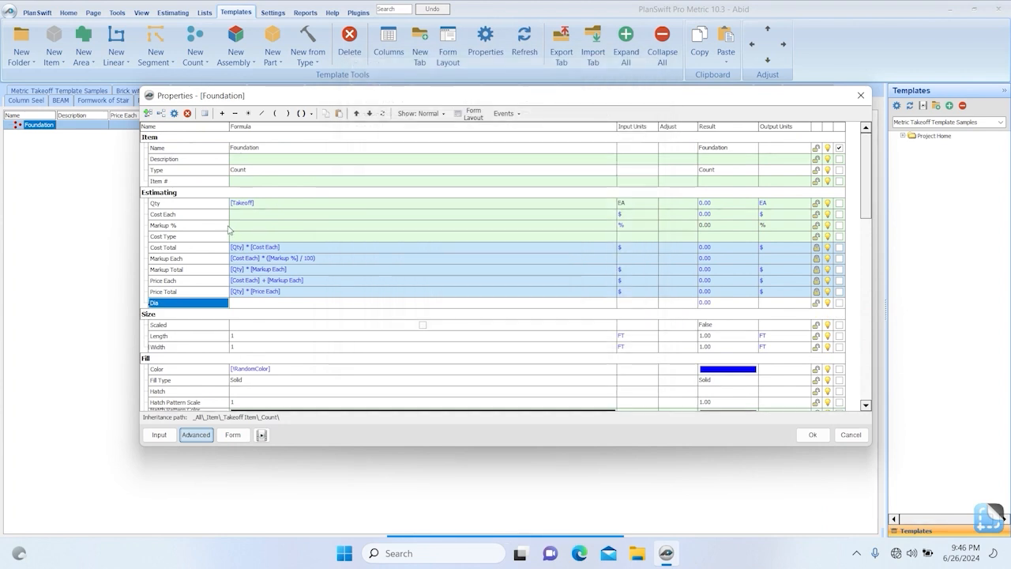
# Add an Estimating number property named Bar wt with list values 0.17, 0.302, 0.472 and 0.686.
pyautogui.click(148, 113)
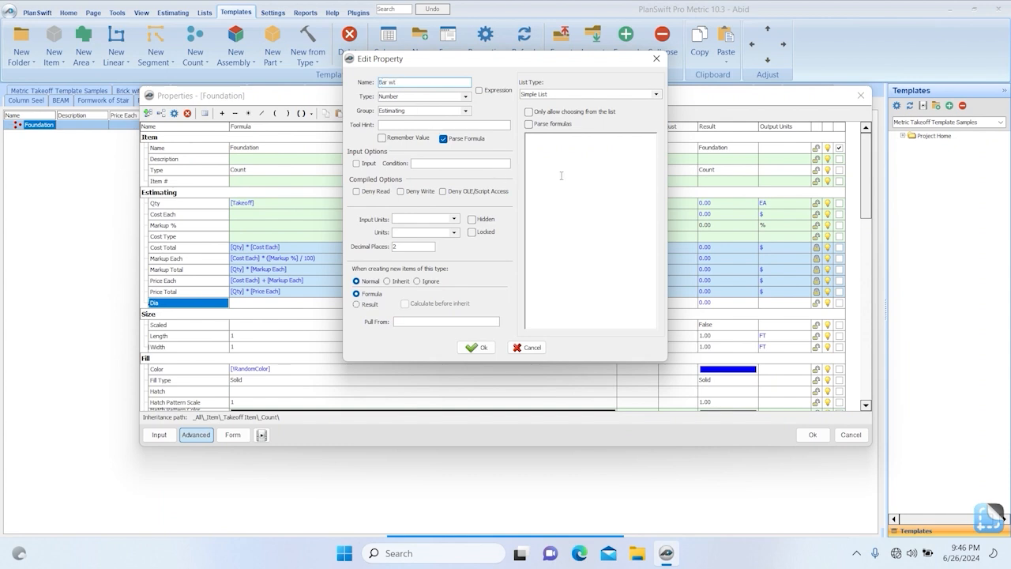
pyautogui.click(570, 143)
pyautogui.write('.17 ')
pyautogui.write('0.302 ')
pyautogui.write('0.686')
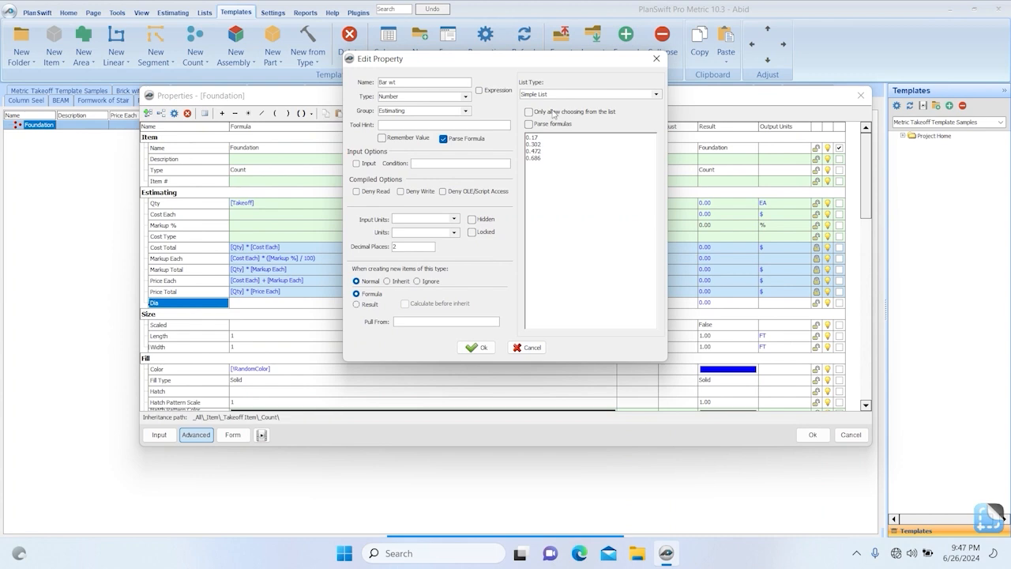
pyautogui.click(477, 348)
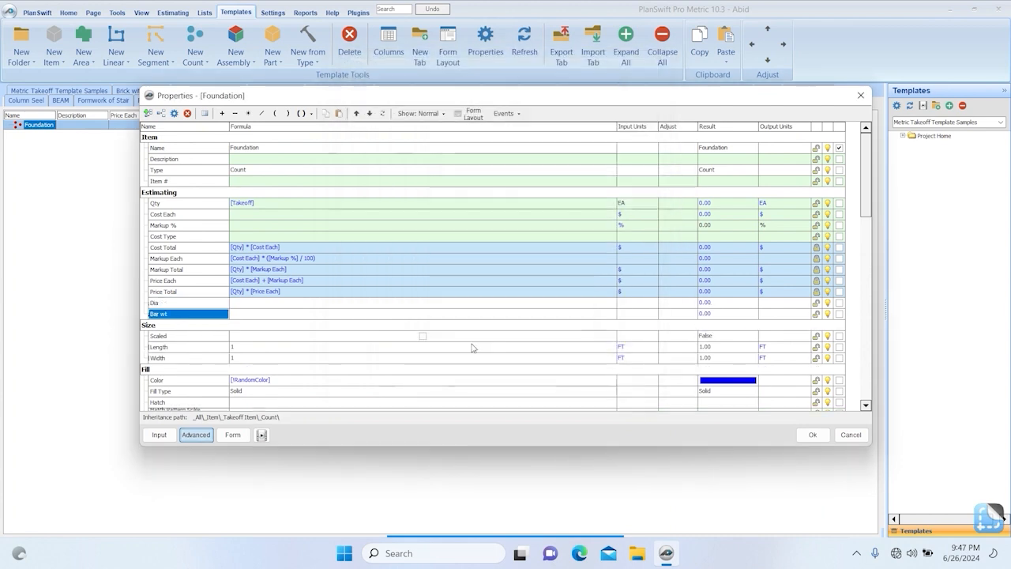
# Add an Estimating number property named Top & Bottem and place it below Bar wt.
pyautogui.click(148, 113)
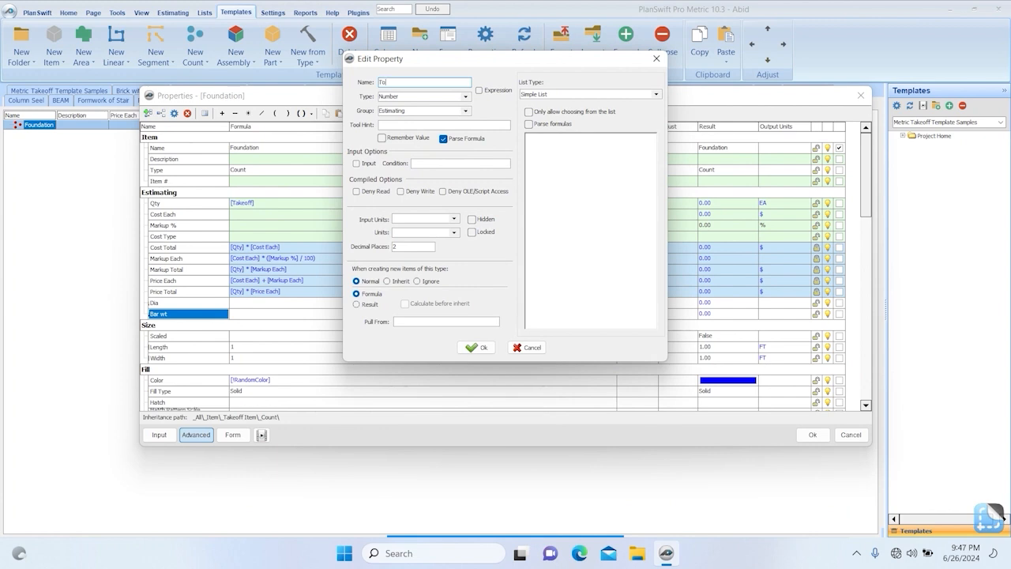
pyautogui.write('Top & Bottem')
pyautogui.click(480, 349)
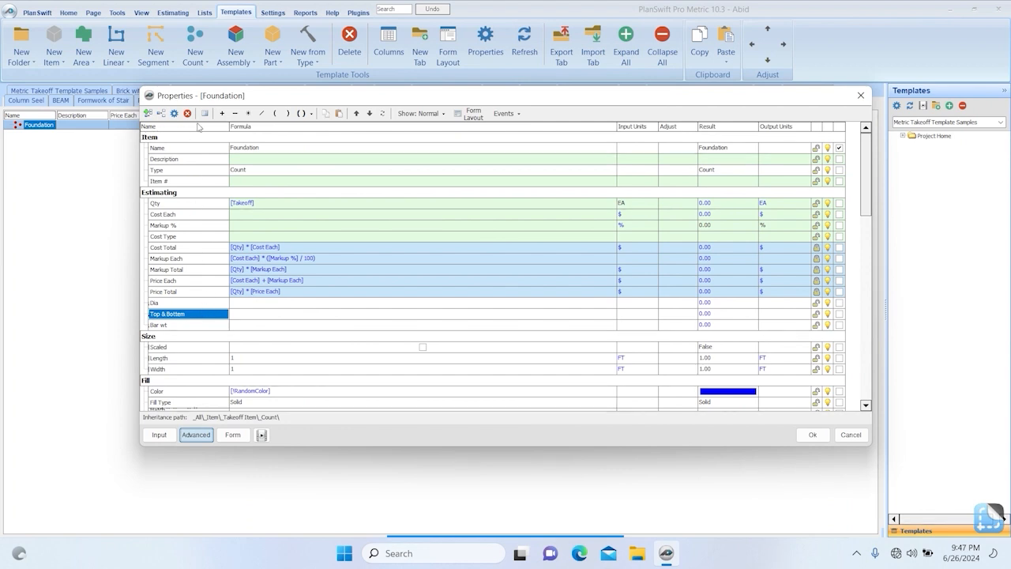
pyautogui.click(369, 113)
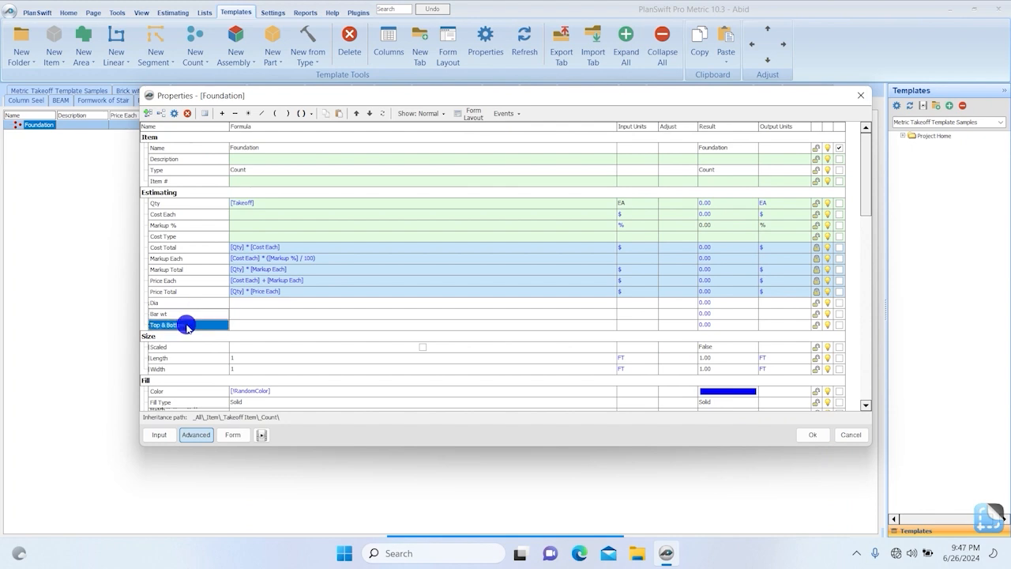
# Add two number properties named Short Bar Qty and Long Bar Qty to the Foundation item's Estimating group.
pyautogui.click(147, 113)
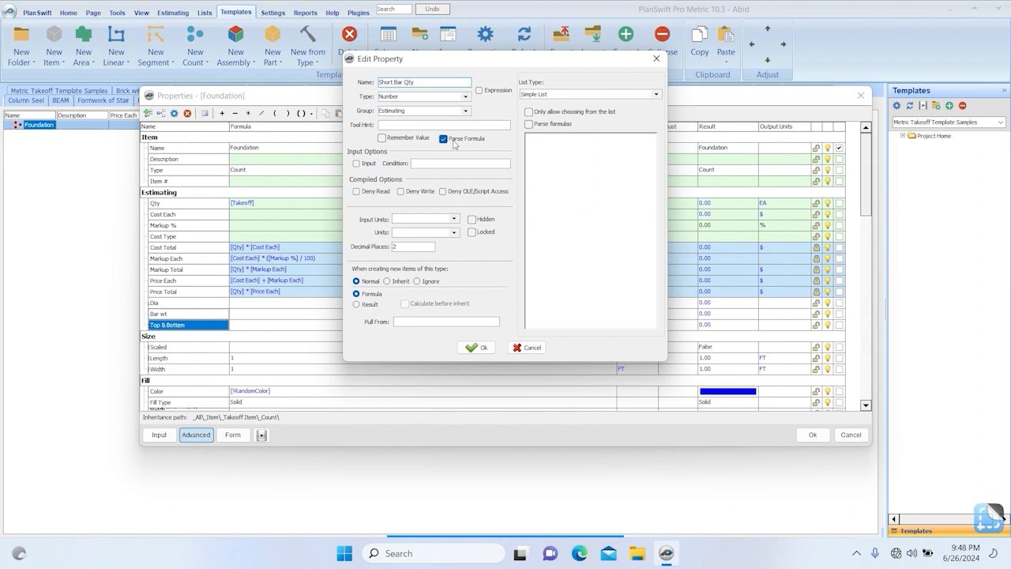
pyautogui.click(478, 348)
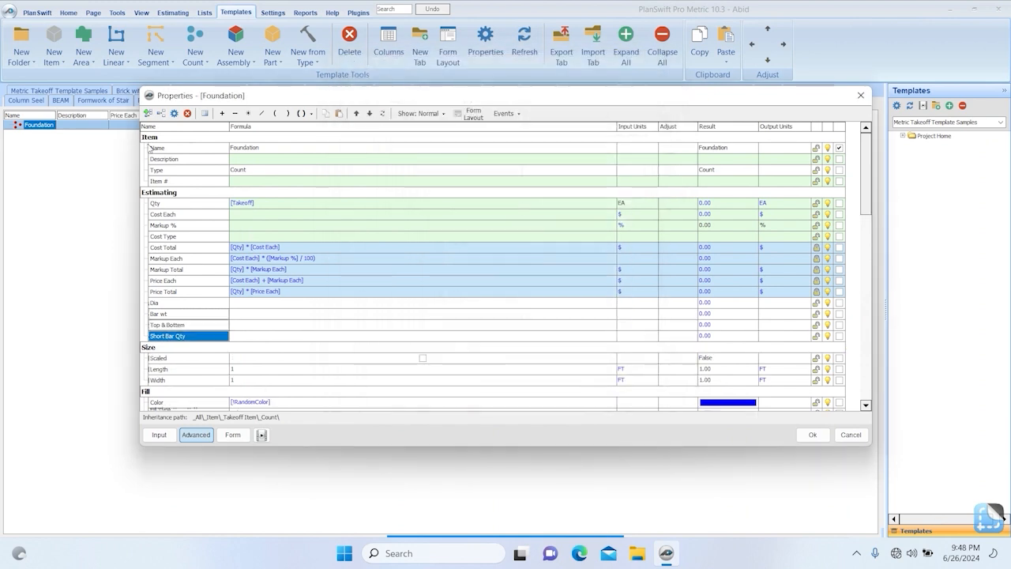
pyautogui.click(148, 113)
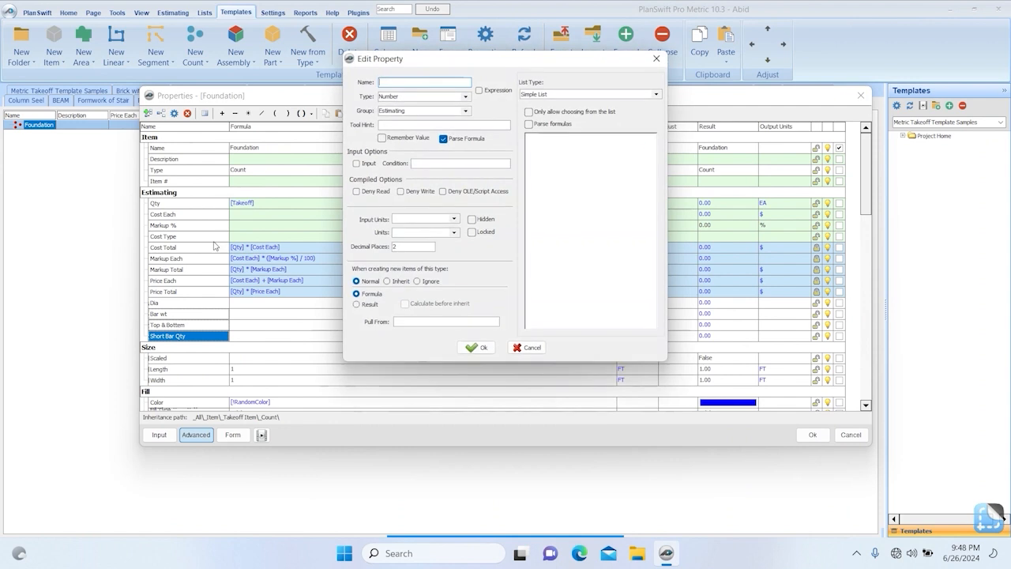
pyautogui.write('Long Bar Qty')
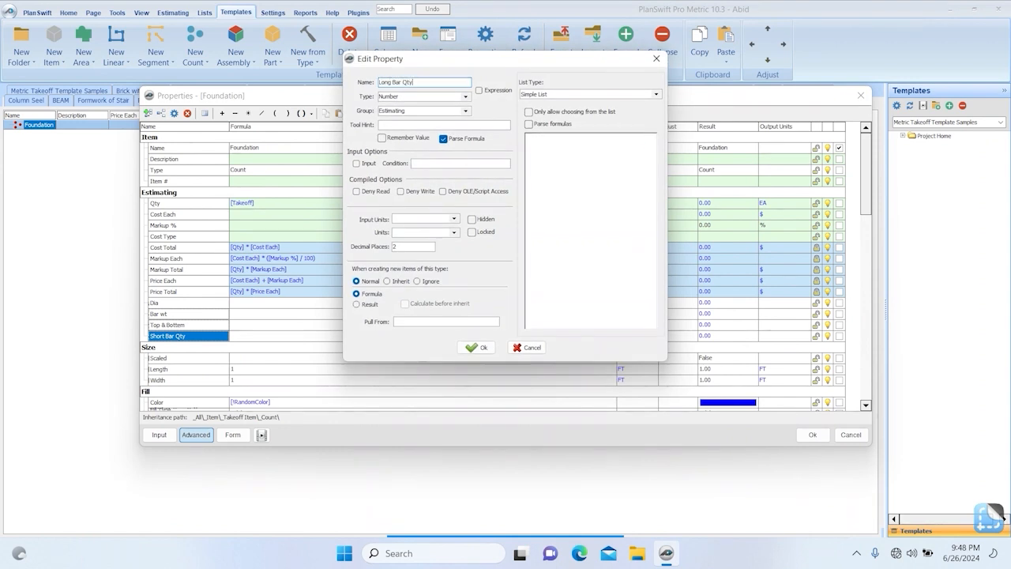
pyautogui.click(477, 348)
# Add an Estimating number property named C/C below Long Bar Qty.
pyautogui.click(159, 114)
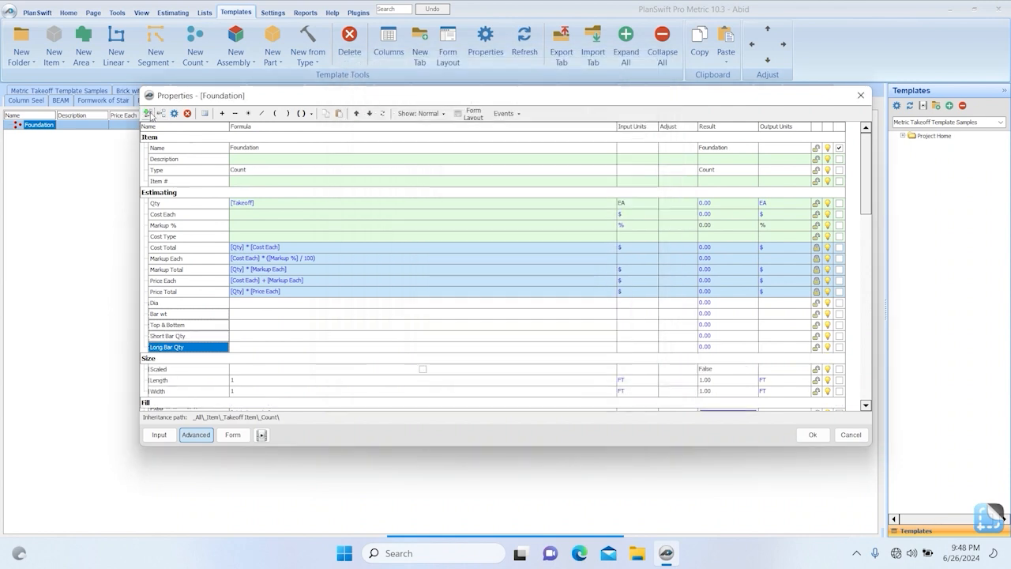
pyautogui.write('C/C')
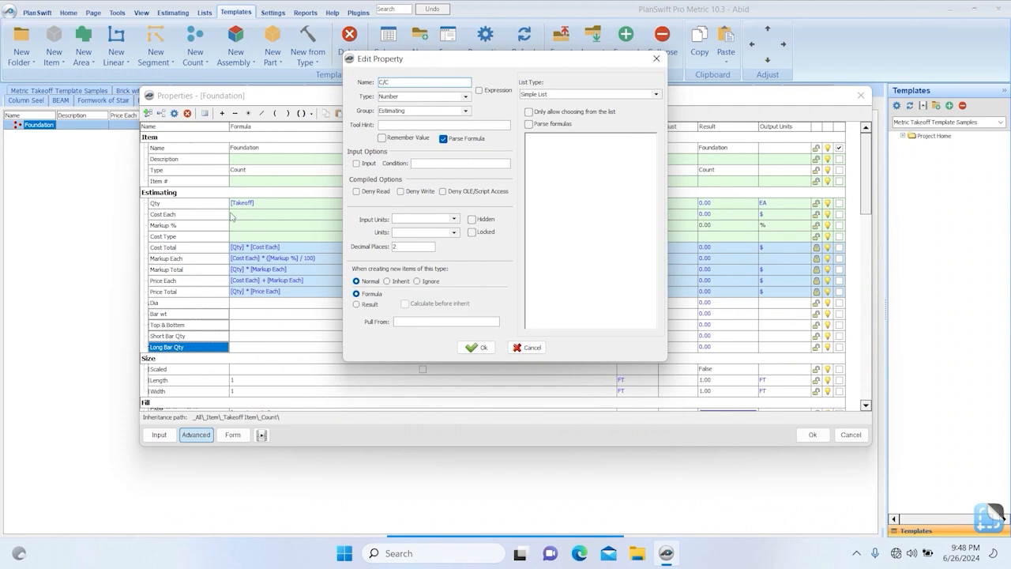
pyautogui.click(476, 349)
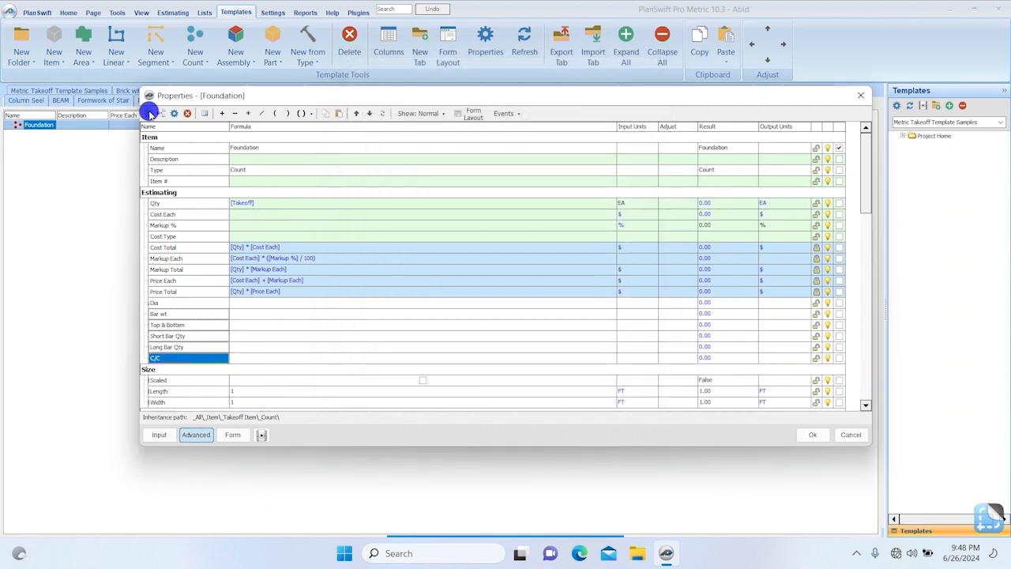
# Add Estimating number properties named Short Bar Length and Long Bar Length below C/C.
pyautogui.click(149, 114)
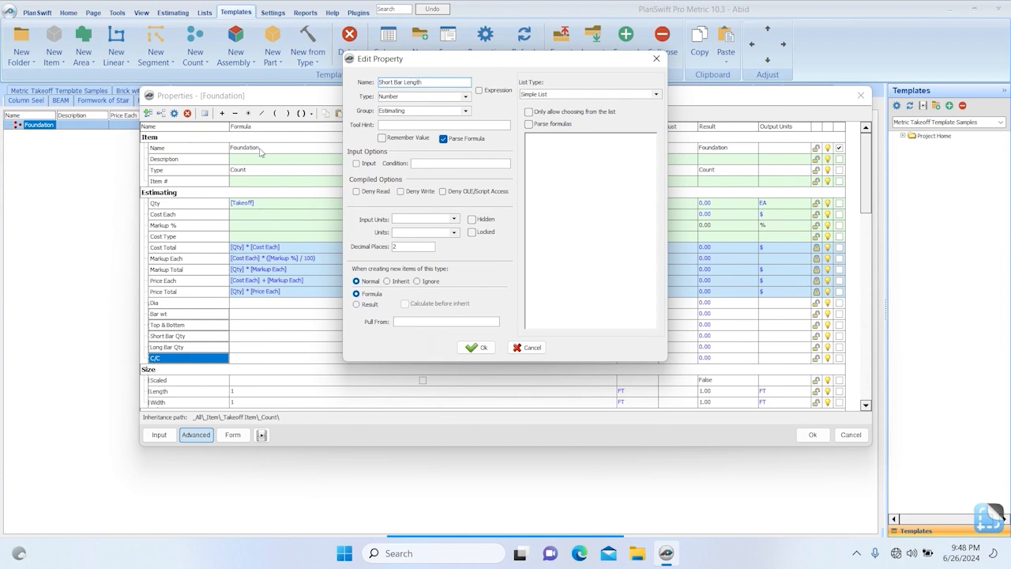
pyautogui.click(471, 349)
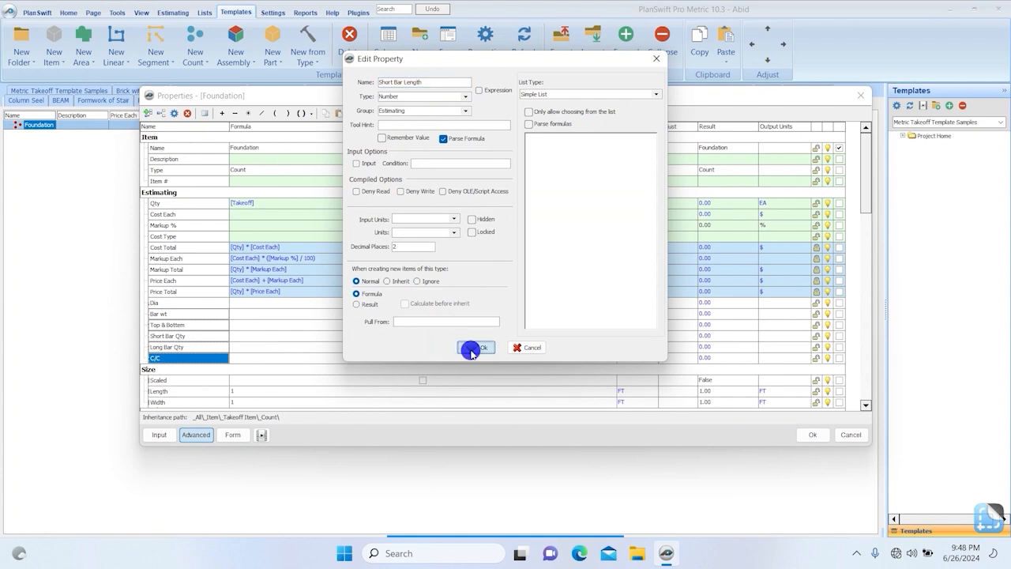
pyautogui.click(148, 113)
pyautogui.click(394, 125)
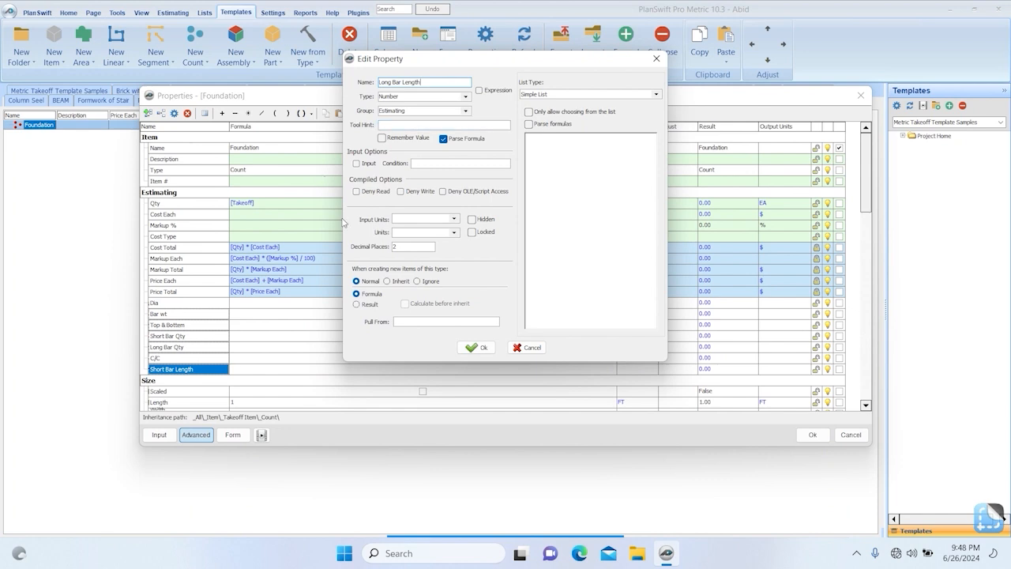
pyautogui.click(477, 348)
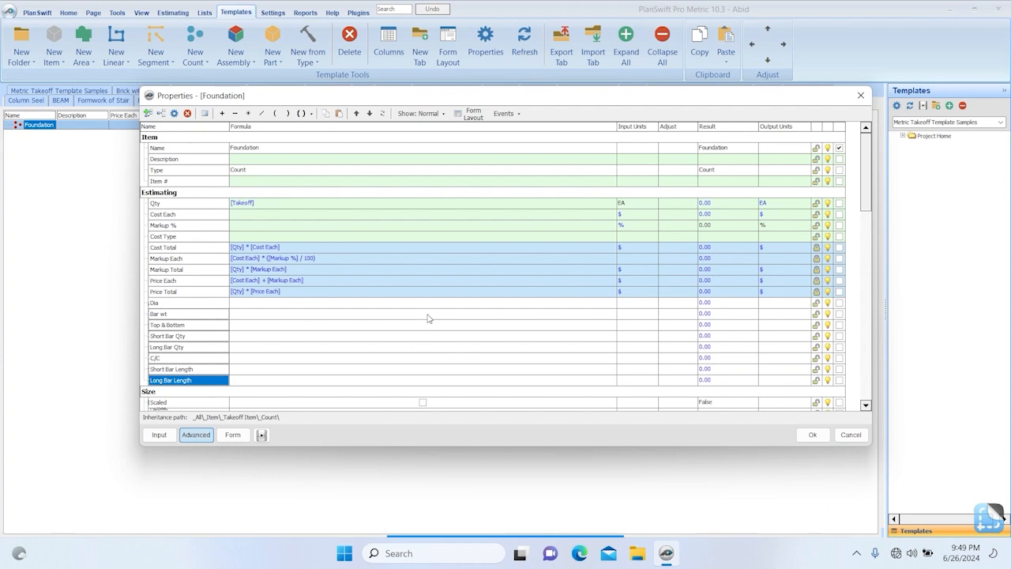
# Add an Estimating number property named Cover below Long Bar Length.
pyautogui.scroll(-1, 261, 350)
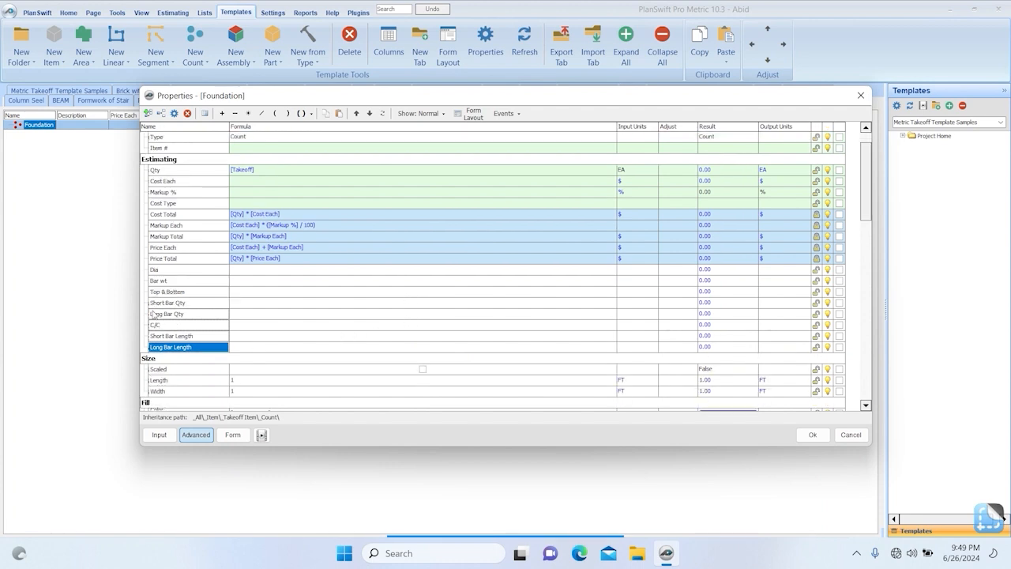
pyautogui.click(147, 113)
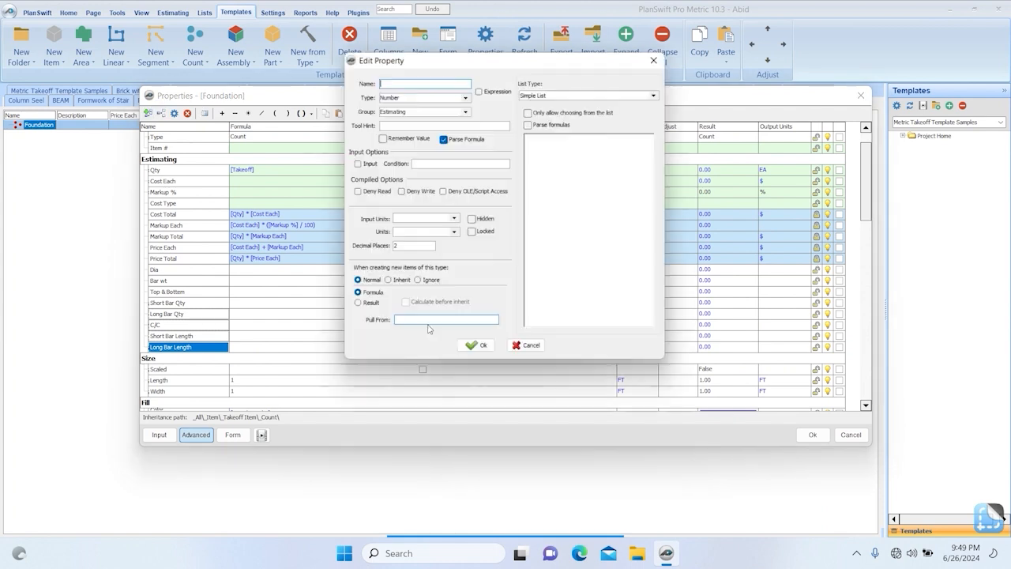
pyautogui.write('Cover')
pyautogui.click(478, 348)
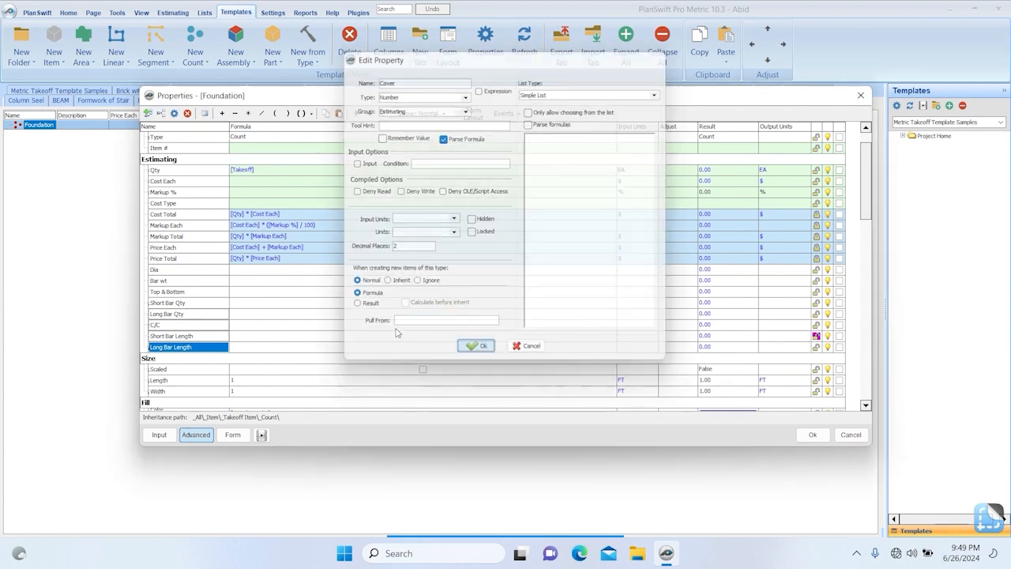
# Add Estimating number properties named Short Length and Long Length below Cover.
pyautogui.click(147, 113)
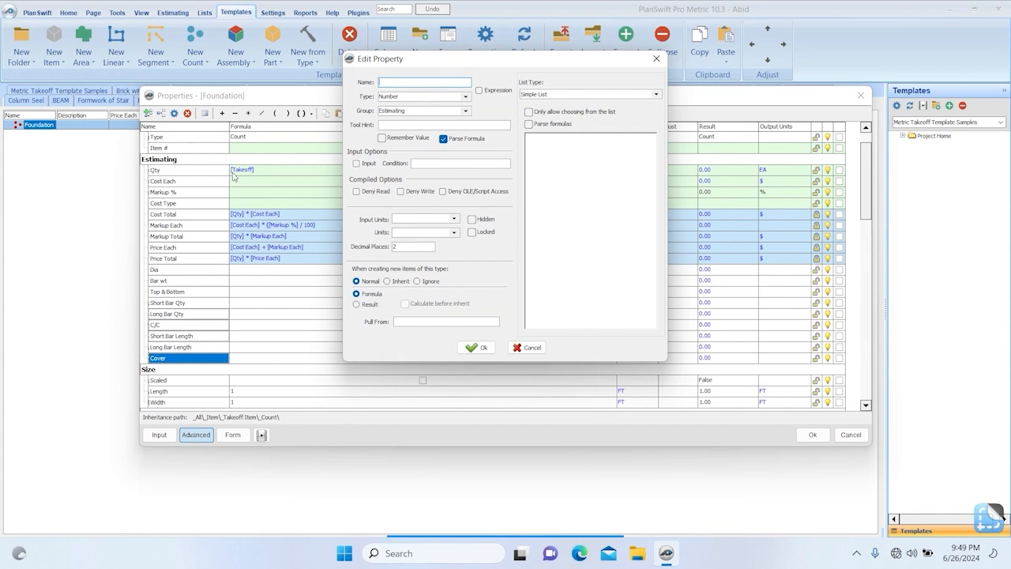
pyautogui.write('Short Length')
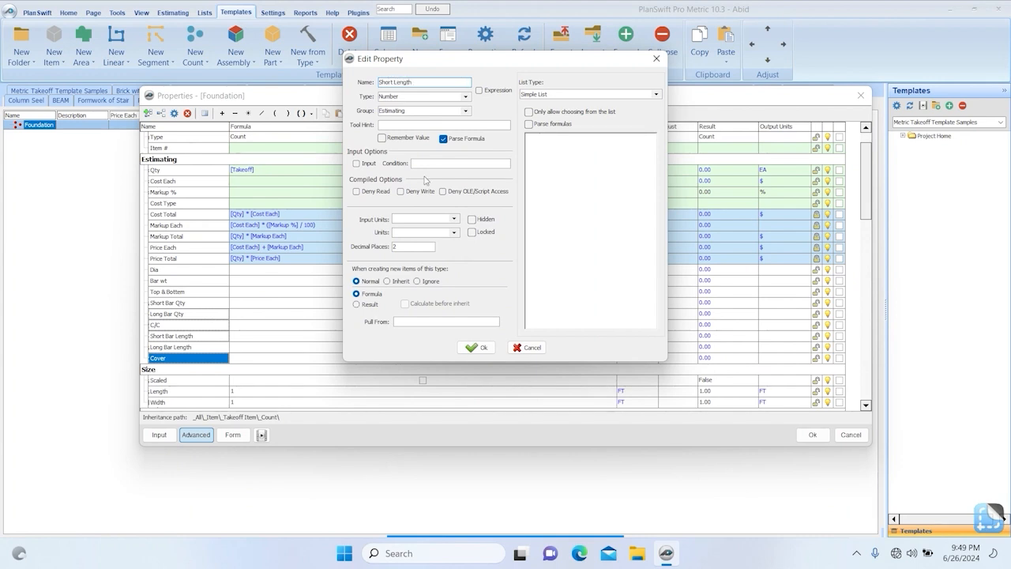
pyautogui.click(466, 346)
pyautogui.click(147, 113)
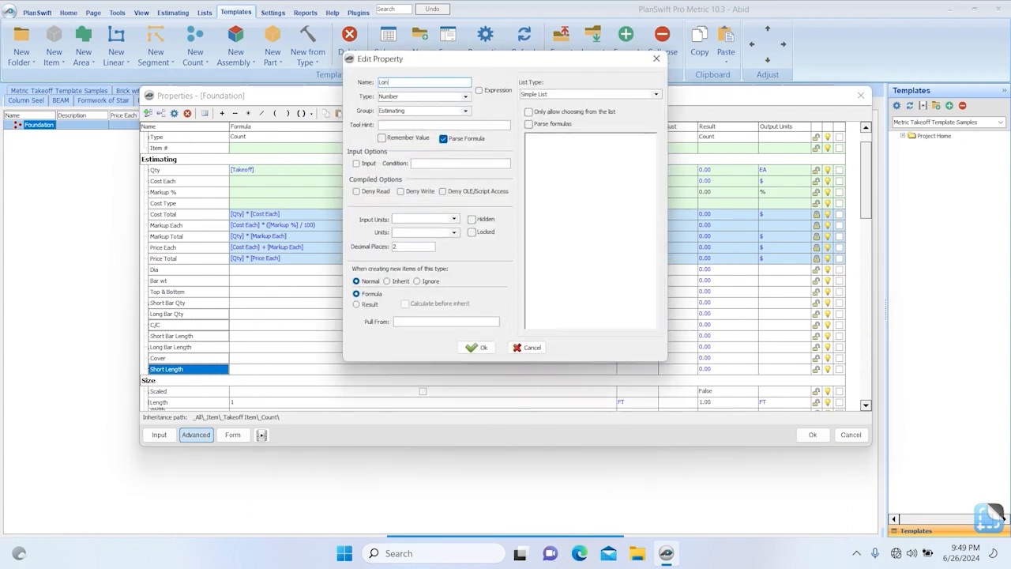
pyautogui.write('Long Length')
pyautogui.click(470, 349)
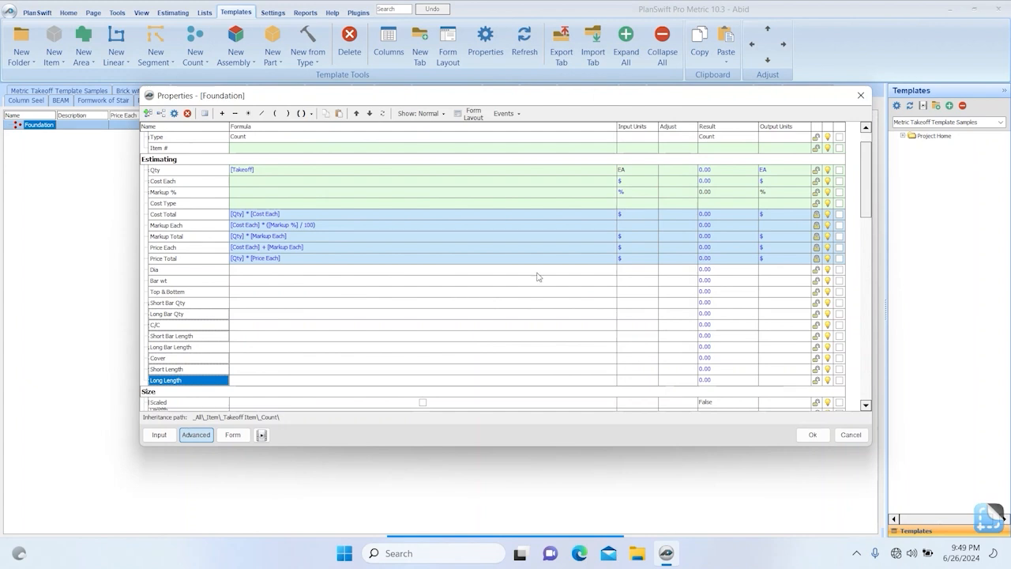
# Set the input units of Dia to # and of Bar wt to kg.
pyautogui.click(628, 271)
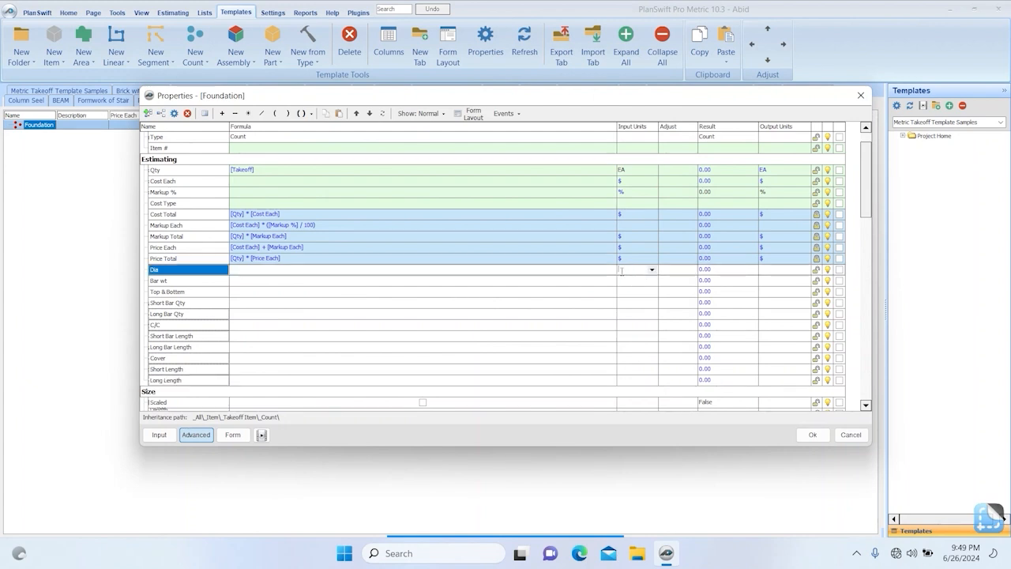
pyautogui.write('#')
pyautogui.press('Return')
pyautogui.click(625, 281)
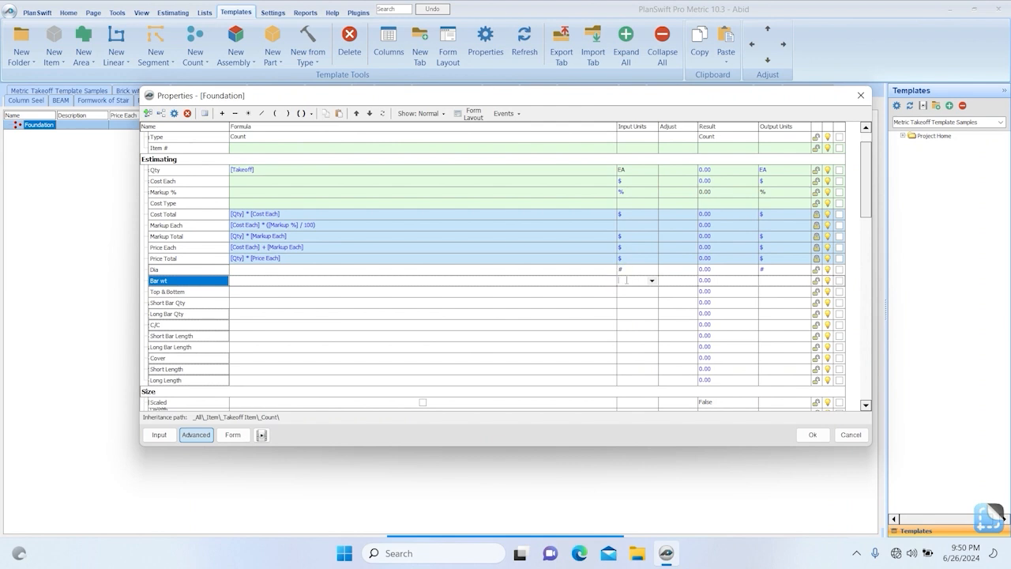
pyautogui.write('kg')
# Set the input units of Top & Bottem, Short Bar Qty and Long Bar Qty to No.
pyautogui.click(641, 290)
pyautogui.write('No')
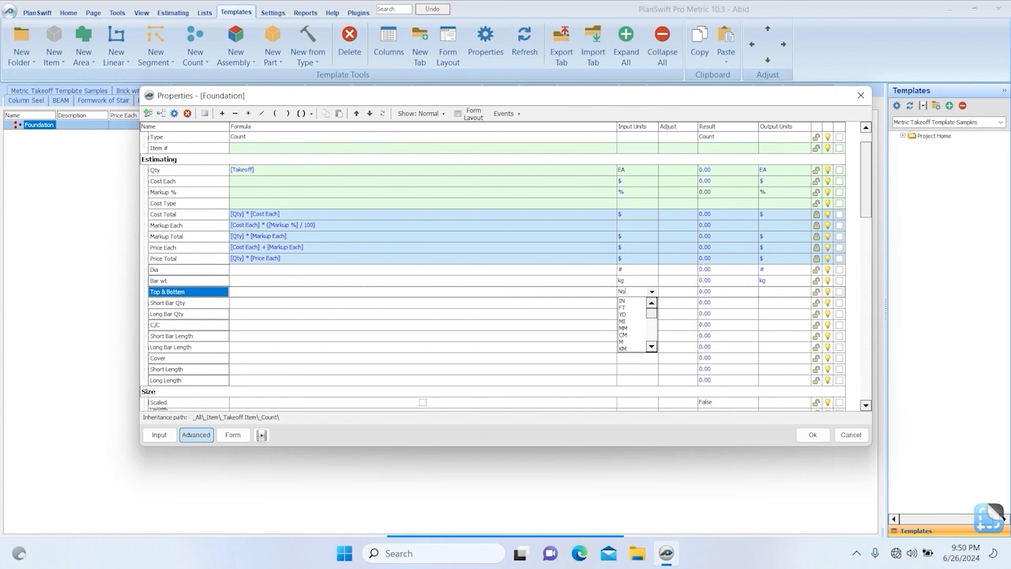
pyautogui.click(632, 301)
pyautogui.write('No')
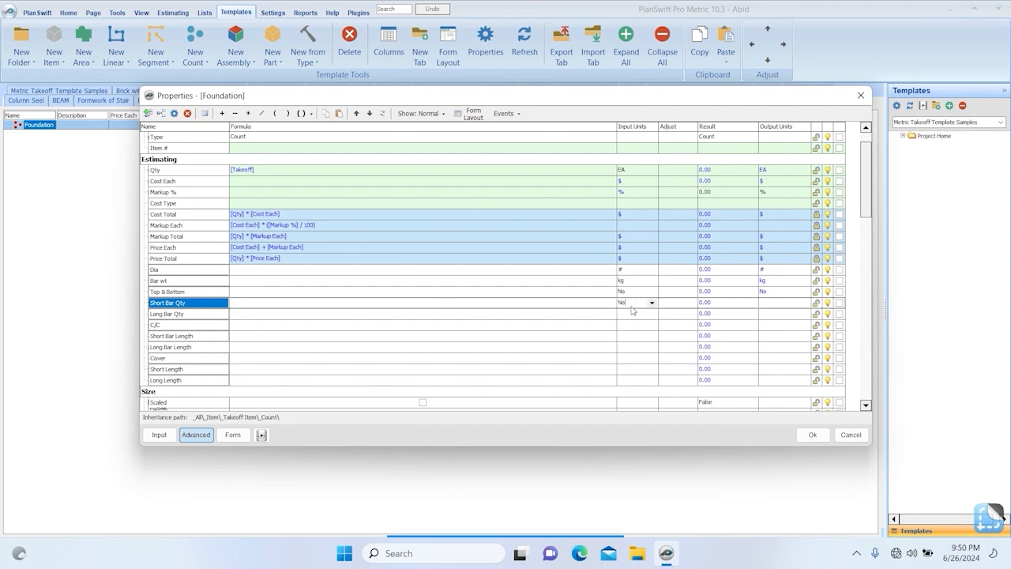
pyautogui.click(636, 315)
pyautogui.write('No')
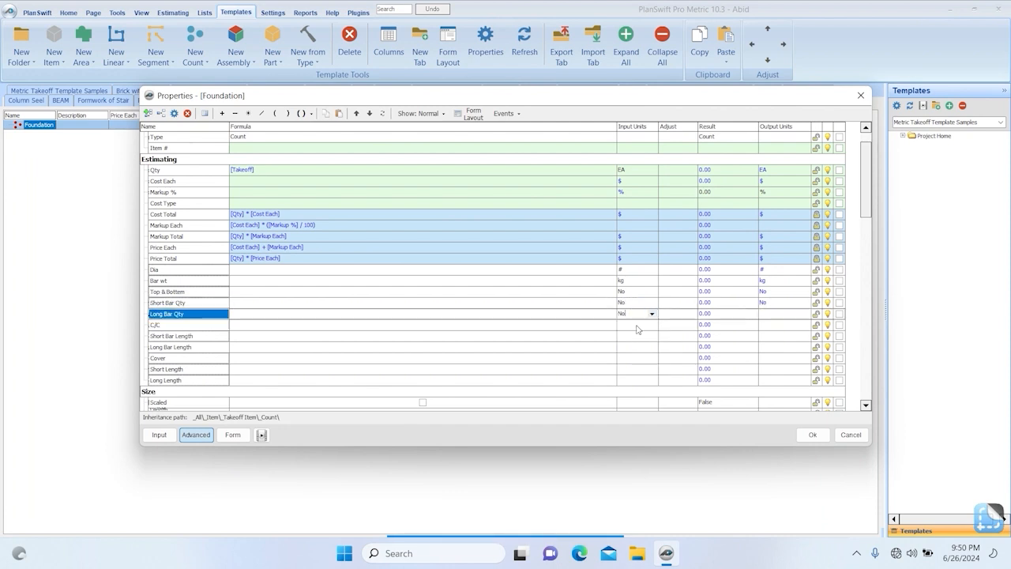
# Set the input units of C/C, Short Bar Length and Long Bar Length to FT.
pyautogui.click(646, 326)
pyautogui.write('ft')
pyautogui.press('Return')
pyautogui.press('Return')
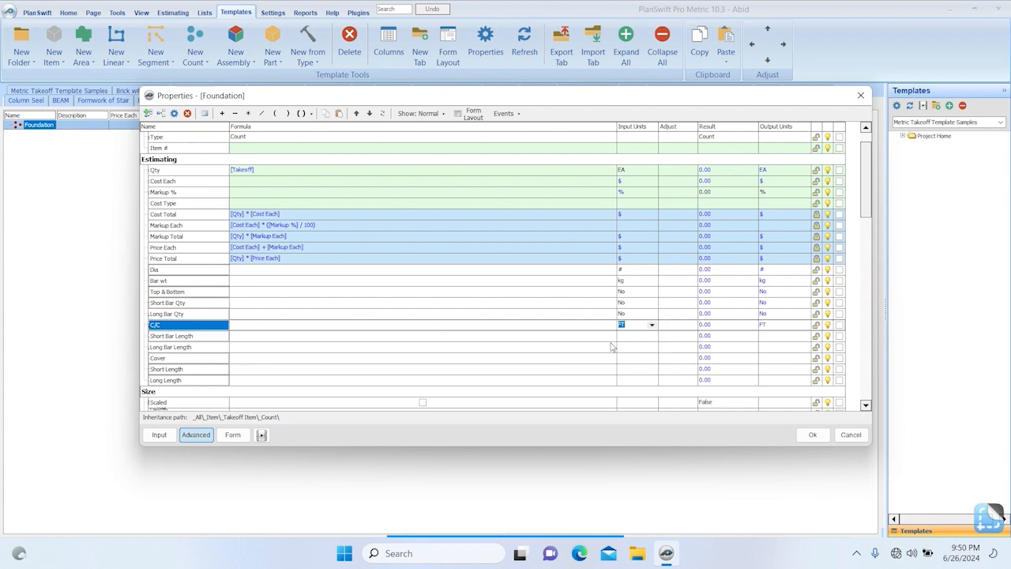
pyautogui.click(637, 336)
pyautogui.write('ft')
pyautogui.press('Return')
pyautogui.click(638, 346)
pyautogui.write('ft')
# Set the input units of Cover, Short Length and Long Length to FT.
pyautogui.press('Return')
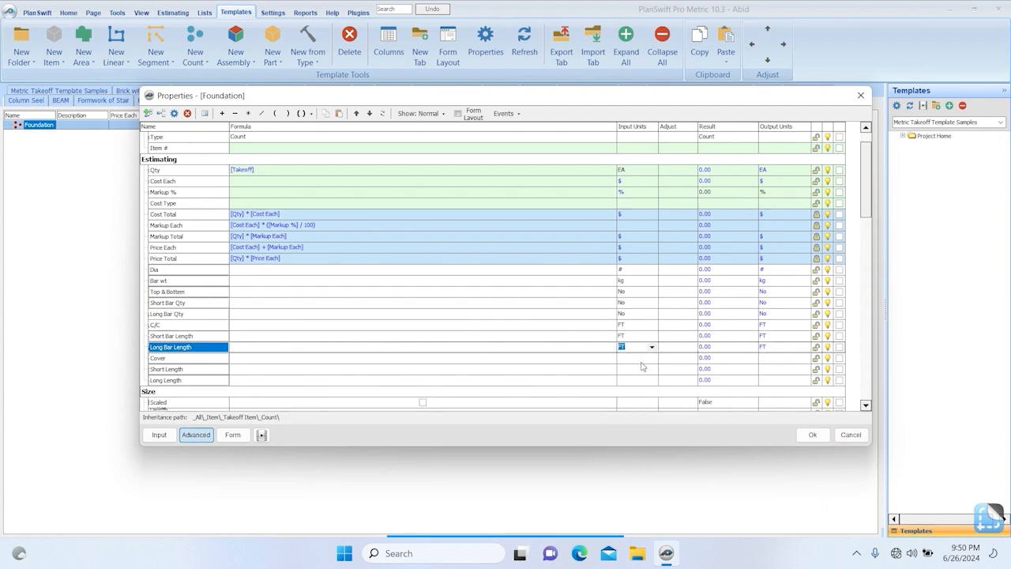
pyautogui.click(639, 358)
pyautogui.write('ft')
pyautogui.press('Return')
pyautogui.click(637, 360)
pyautogui.click(638, 369)
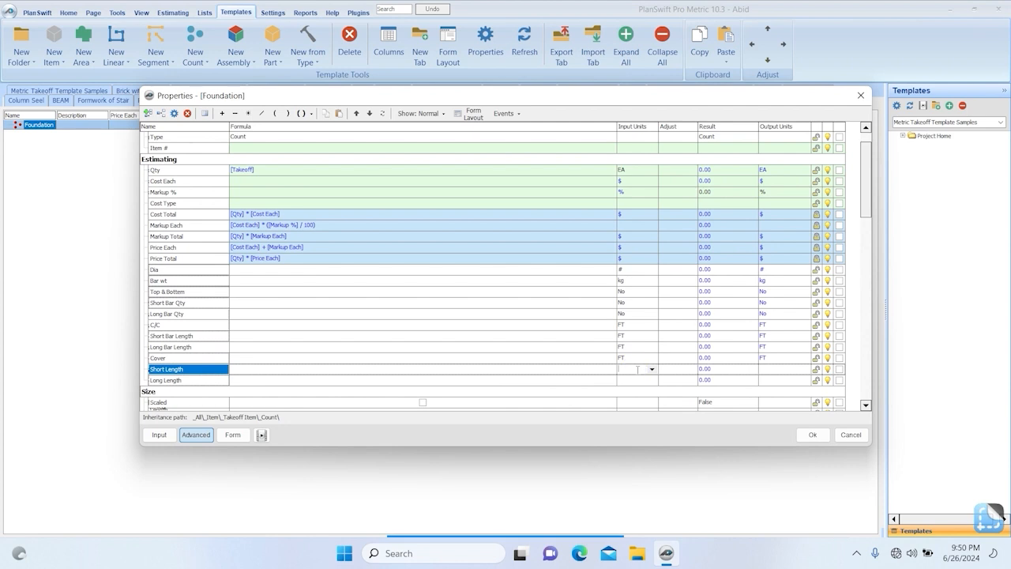
pyautogui.write('ft')
pyautogui.press('Return')
pyautogui.click(640, 380)
pyautogui.write('ft')
pyautogui.press('Return')
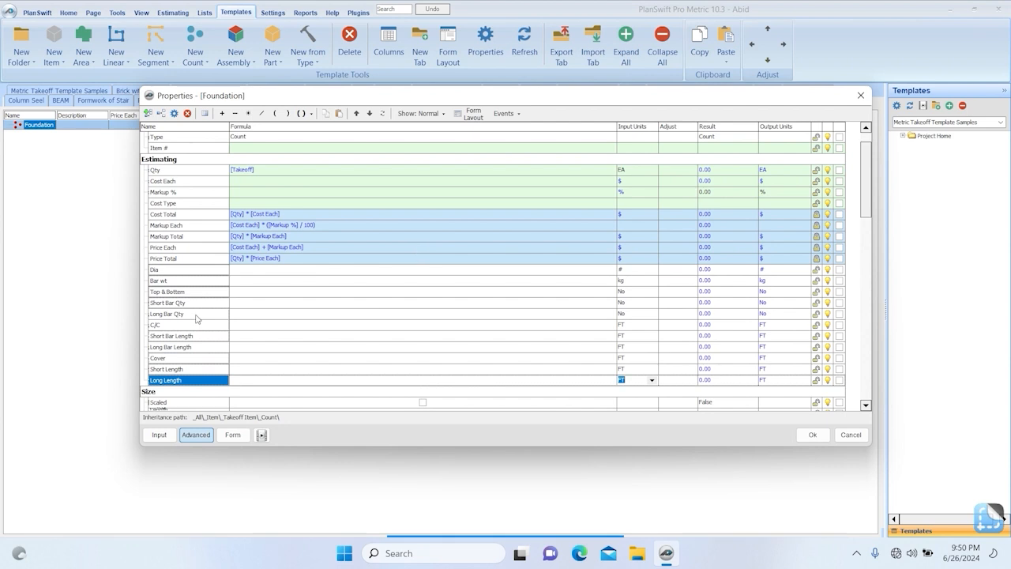
pyautogui.click(267, 271)
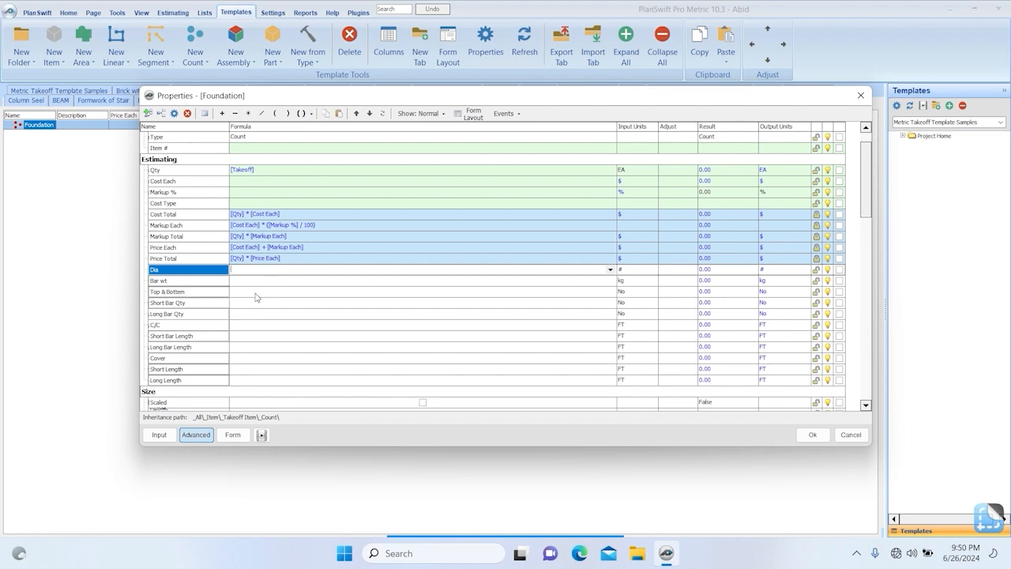
pyautogui.click(259, 307)
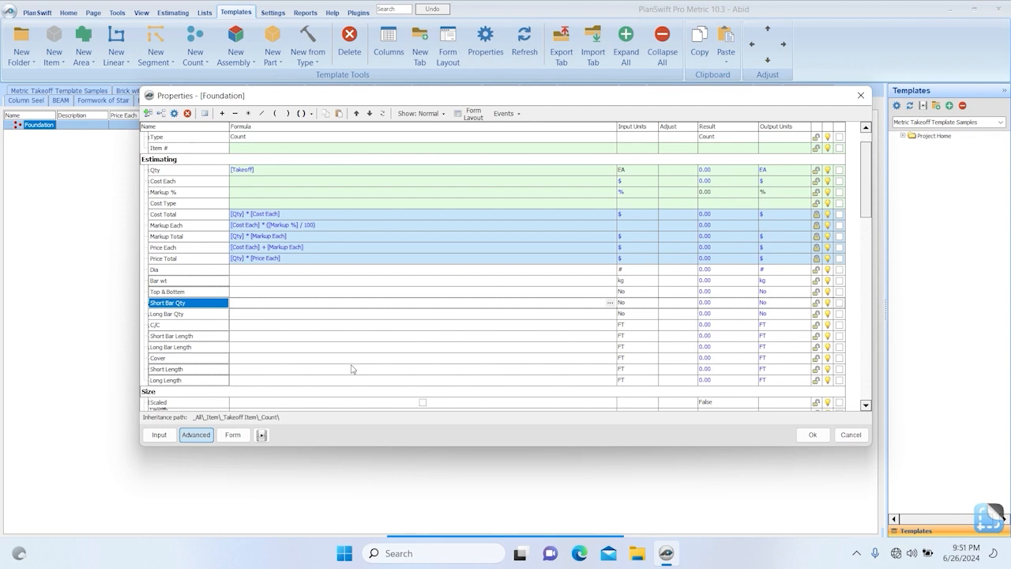
pyautogui.moveTo(525, 536)
pyautogui.click(468, 519)
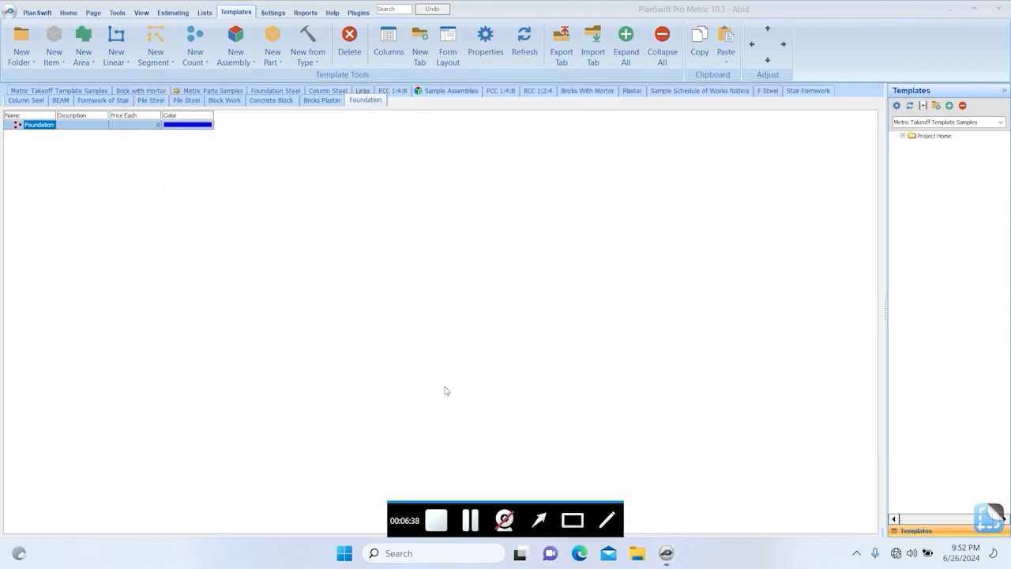
# Open the Foundation template's properties and set the Short Bar Qty formula to RoundUp([Long Bar Length] / [C/C]).
pyautogui.doubleClick(45, 127)
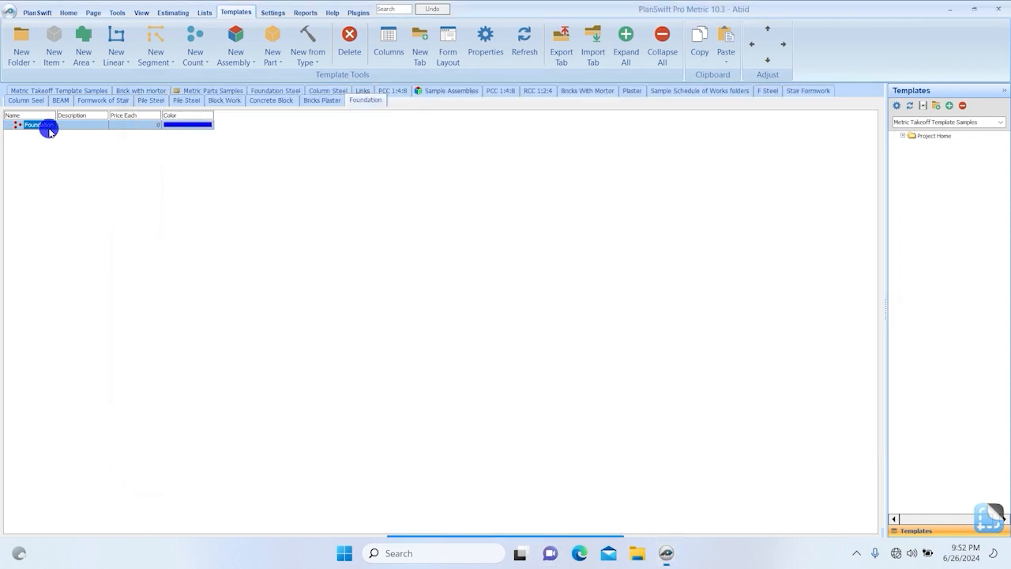
pyautogui.click(418, 297)
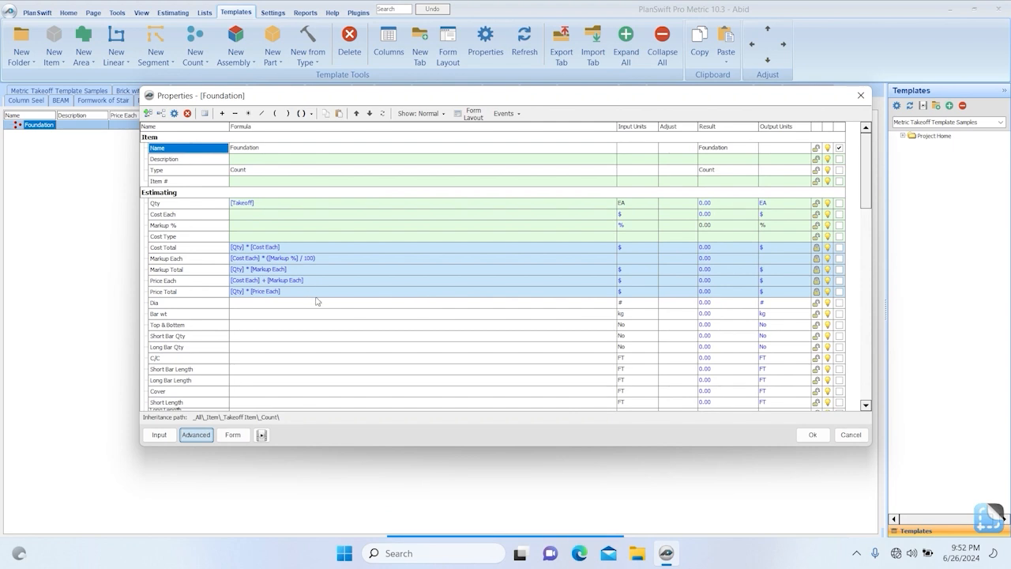
pyautogui.scroll(-3, 324, 304)
pyautogui.click(256, 236)
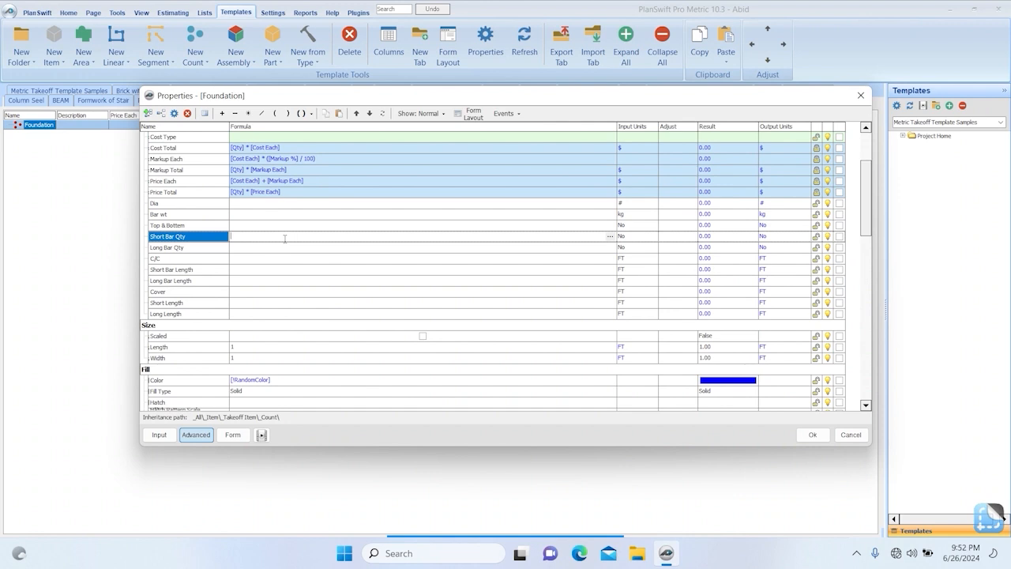
pyautogui.click(308, 113)
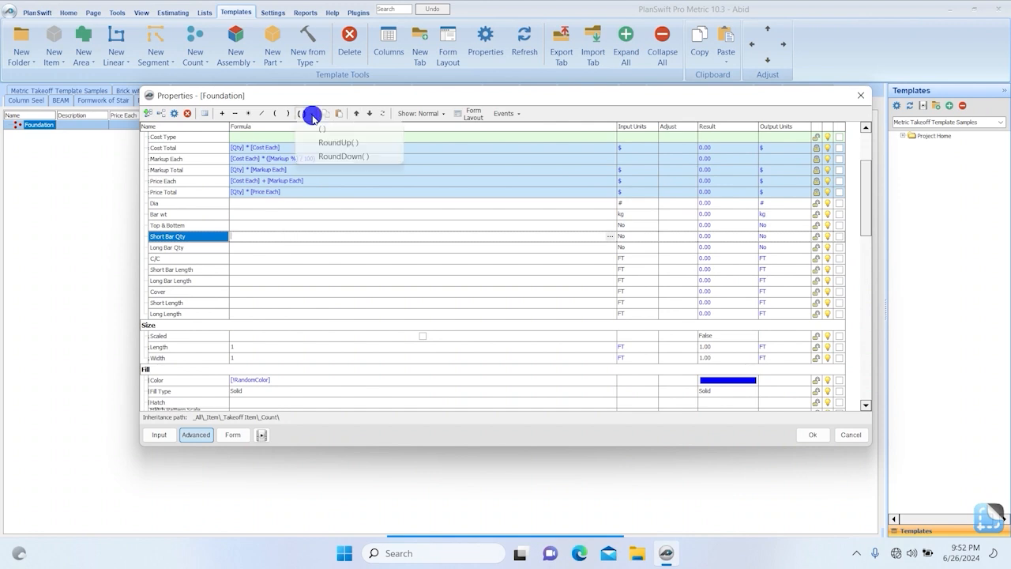
pyautogui.click(342, 145)
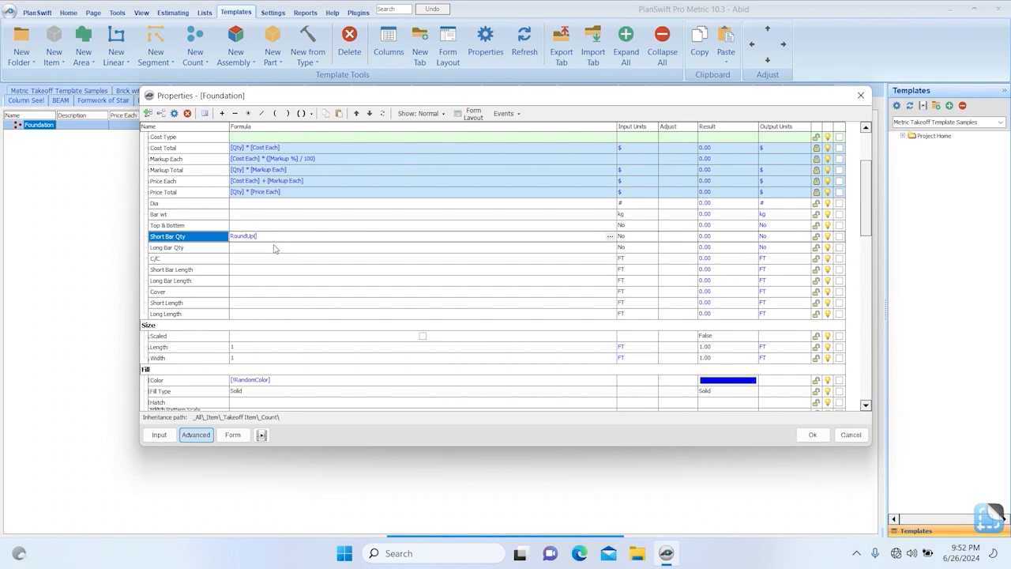
pyautogui.moveTo(174, 282); pyautogui.dragTo(279, 238)
pyautogui.write(') /')
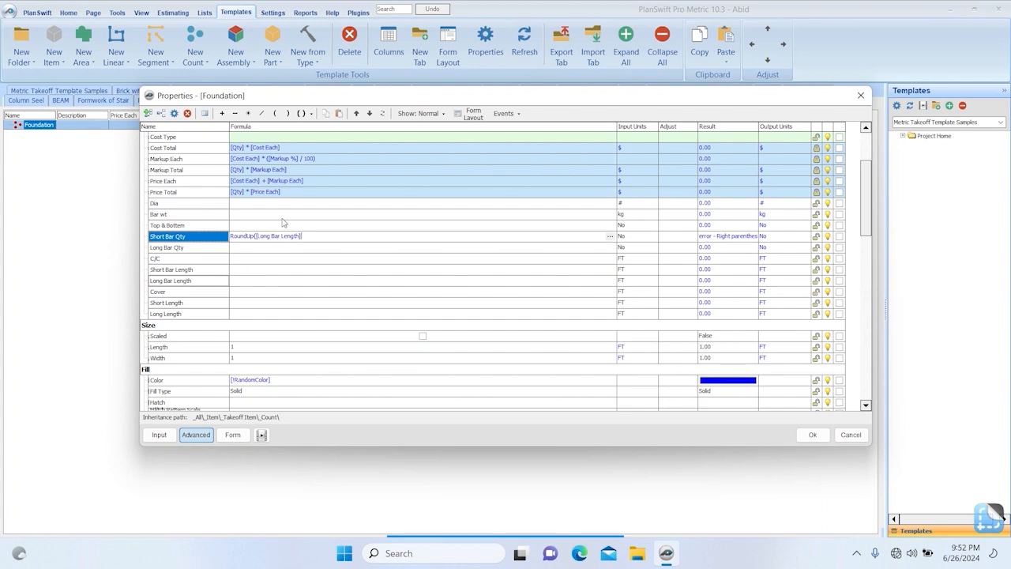
pyautogui.moveTo(176, 260); pyautogui.dragTo(316, 240)
pyautogui.click(316, 237)
pyautogui.click(287, 113)
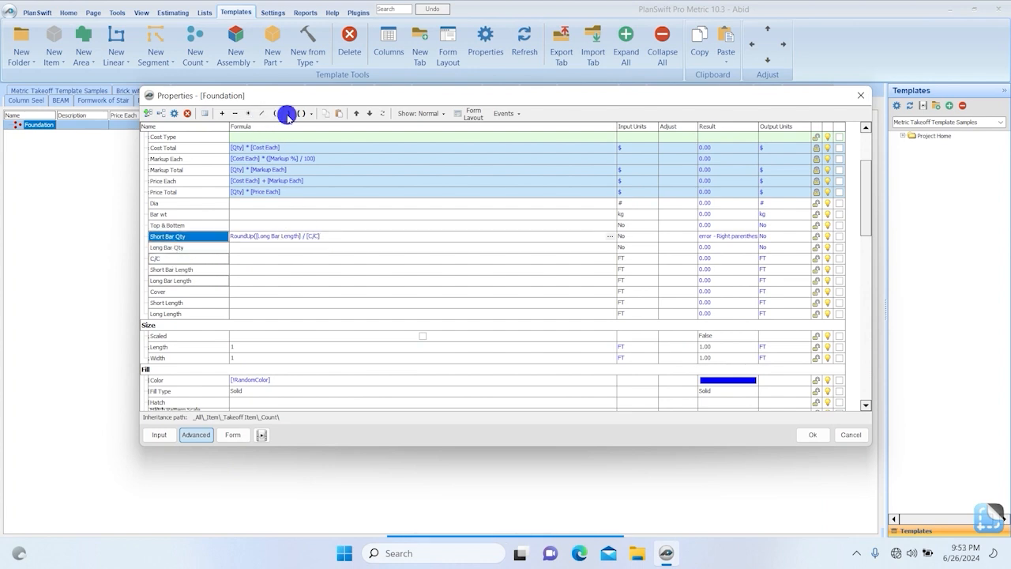
# Set the Long Bar Qty formula to RoundUp([Short Bar Length] / [C/C]).
pyautogui.click(292, 249)
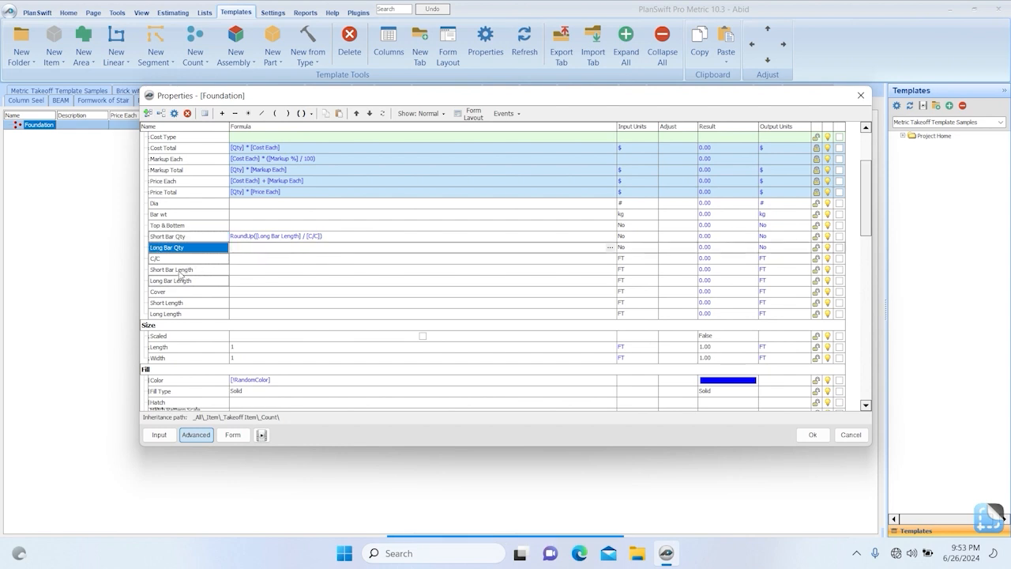
pyautogui.moveTo(186, 273); pyautogui.dragTo(237, 246)
pyautogui.click(261, 113)
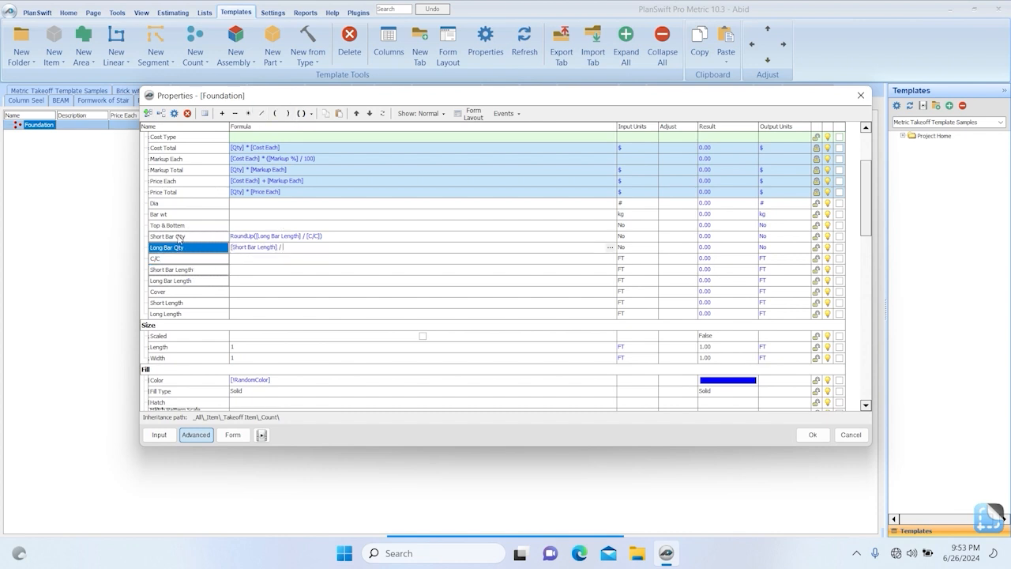
pyautogui.moveTo(165, 258); pyautogui.dragTo(295, 247)
pyautogui.hotkey('ctrl', 'a')
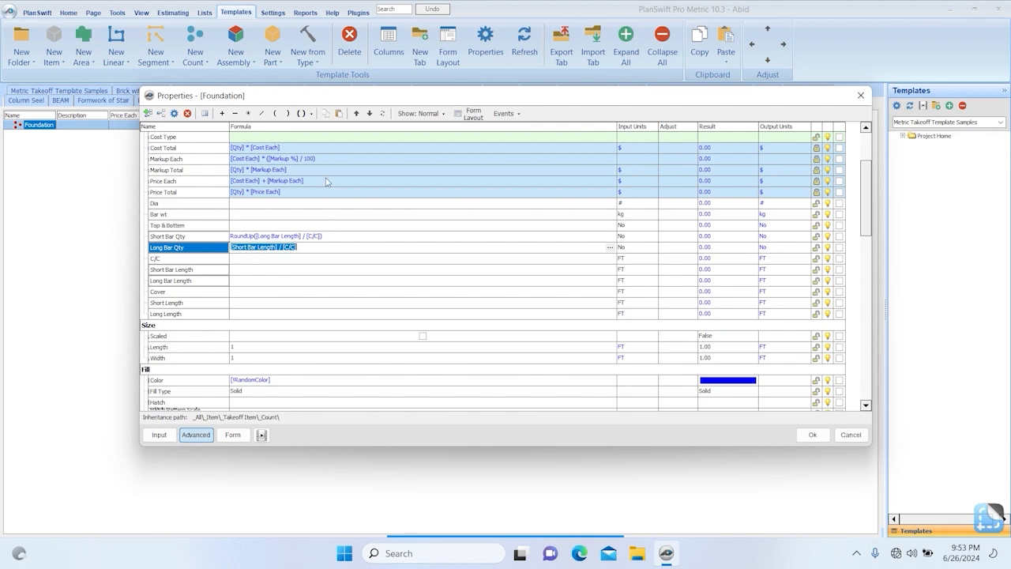
pyautogui.click(310, 113)
pyautogui.click(333, 146)
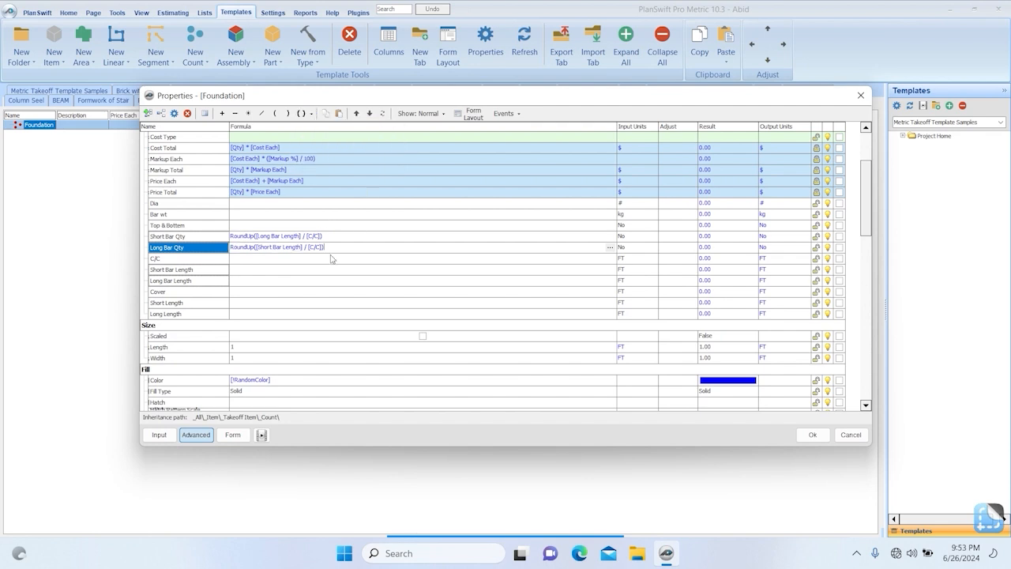
# Set the Short Bar Length formula to ([Short Length] - [Cover]), enclosed in parentheses.
pyautogui.click(241, 269)
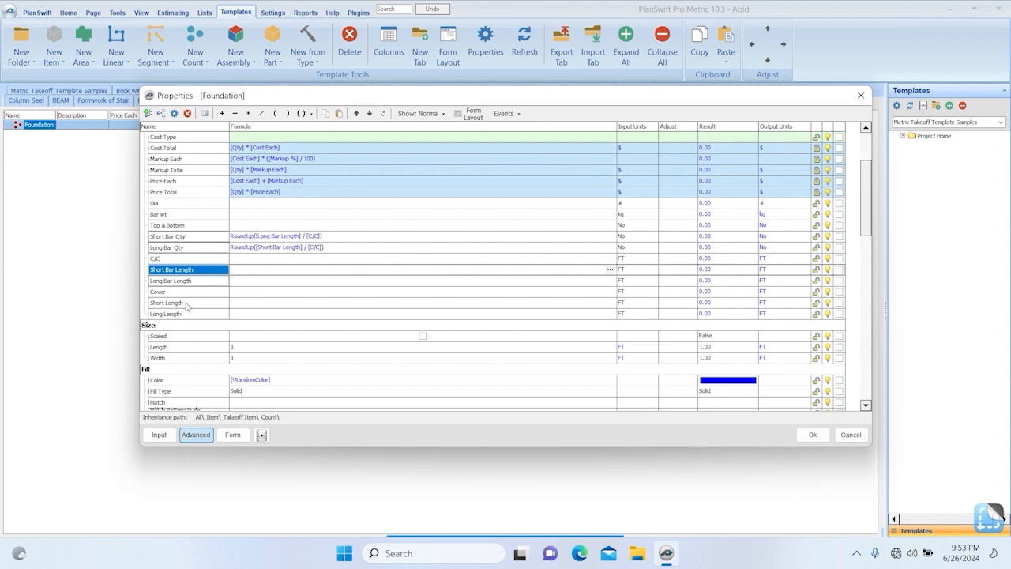
pyautogui.moveTo(188, 307); pyautogui.dragTo(255, 269)
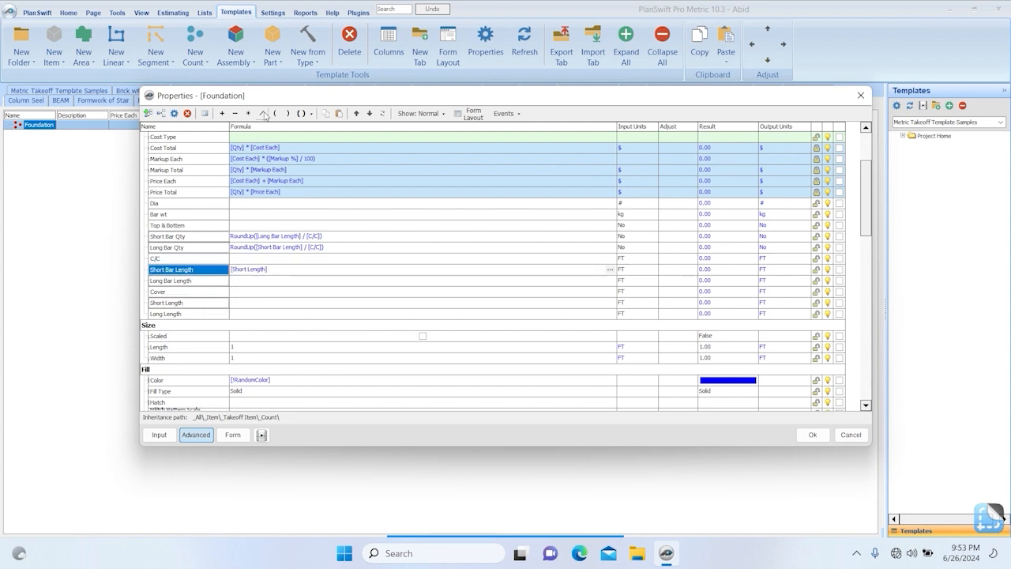
pyautogui.click(235, 113)
pyautogui.moveTo(180, 291); pyautogui.dragTo(293, 274)
pyautogui.hotkey('ctrl', 'a')
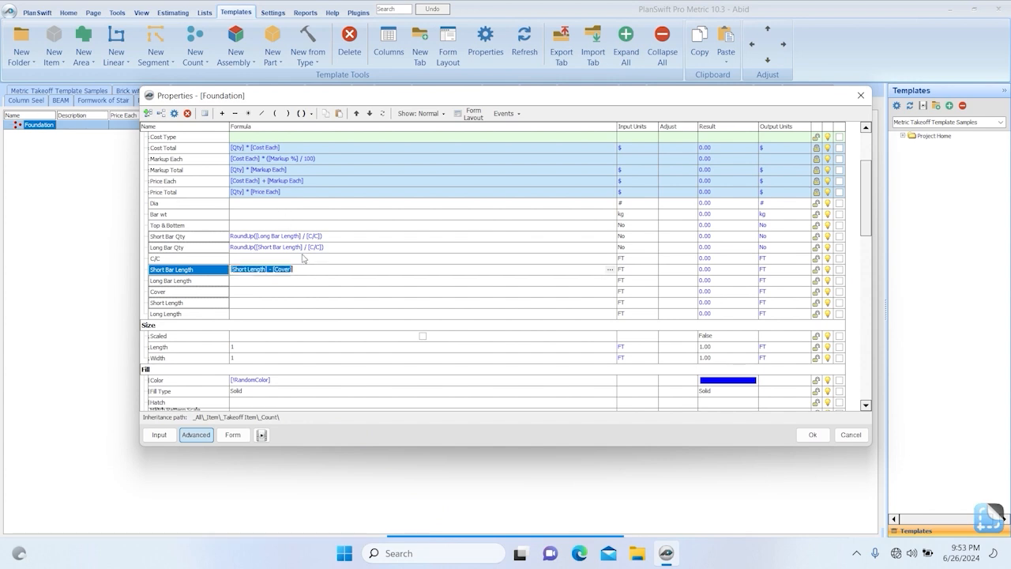
pyautogui.click(306, 113)
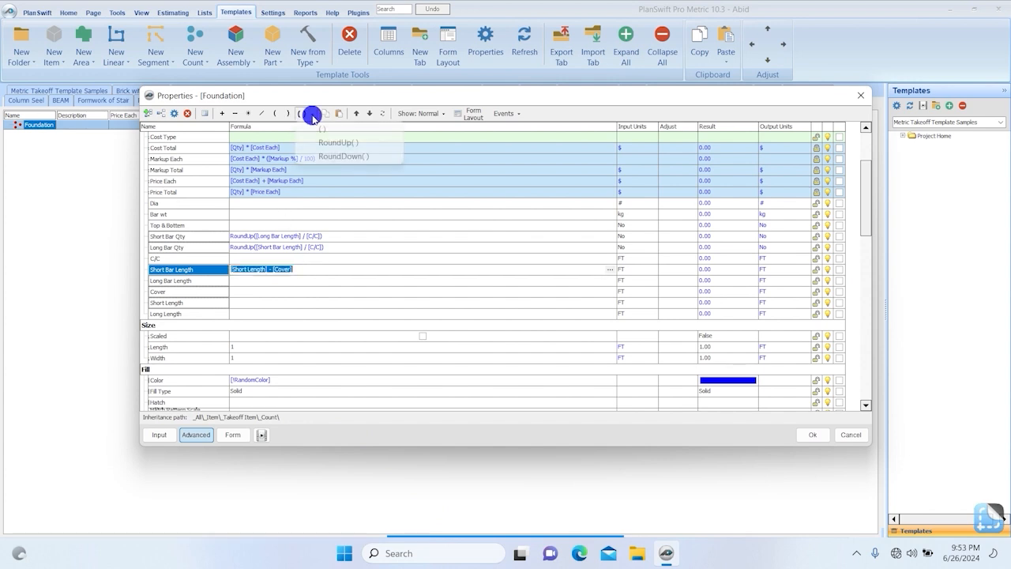
pyautogui.click(340, 141)
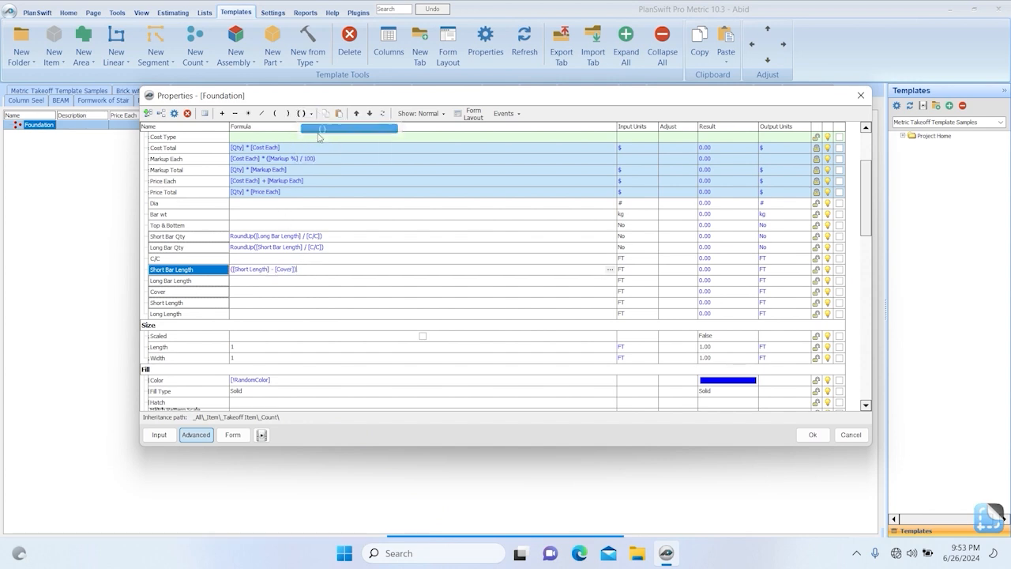
# Set the Long Bar Length formula to ([Long Length] - [Cover]), enclosed in parentheses.
pyautogui.click(274, 280)
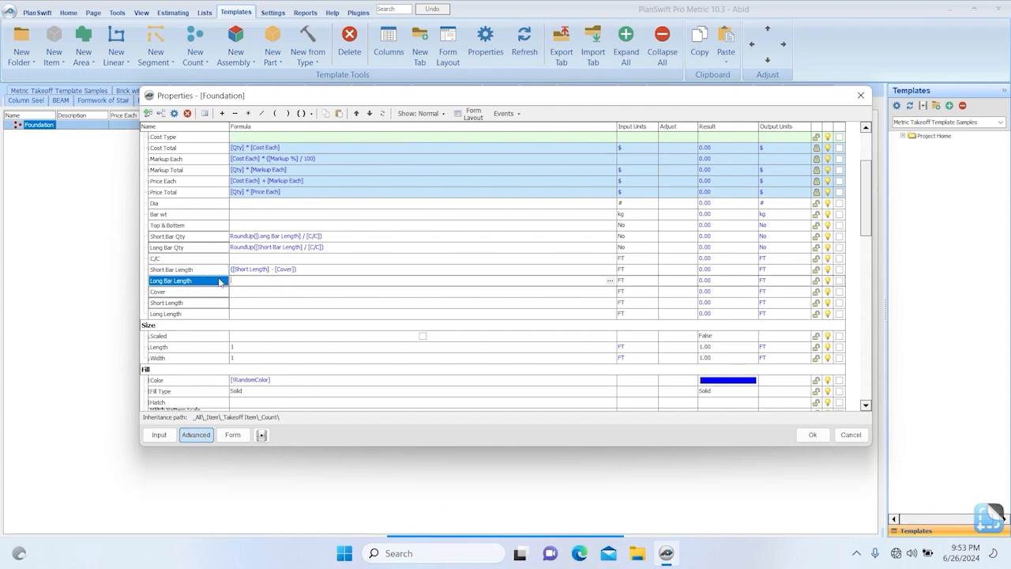
pyautogui.click(181, 314)
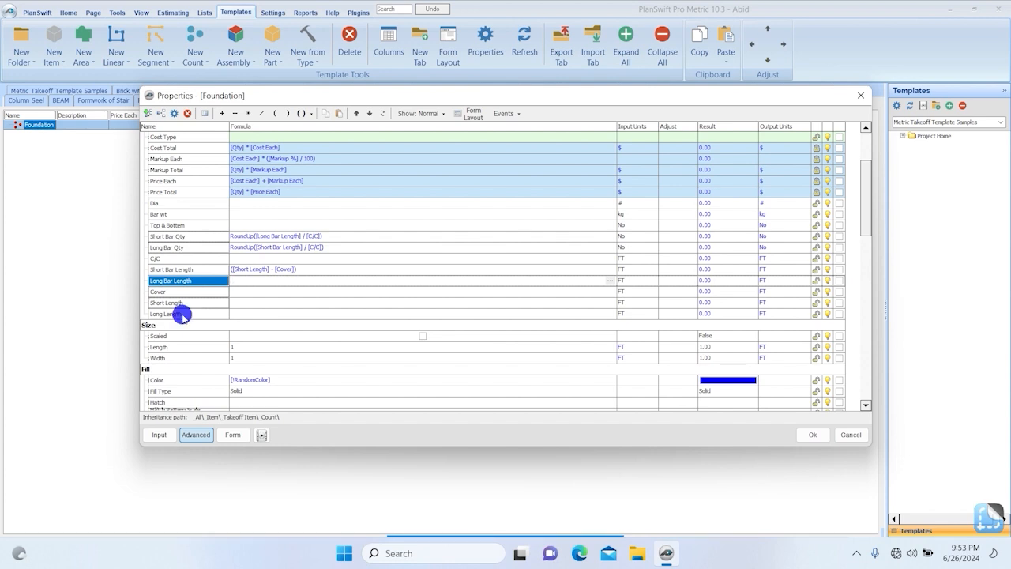
pyautogui.click(247, 281)
pyautogui.write('[Long Length] -')
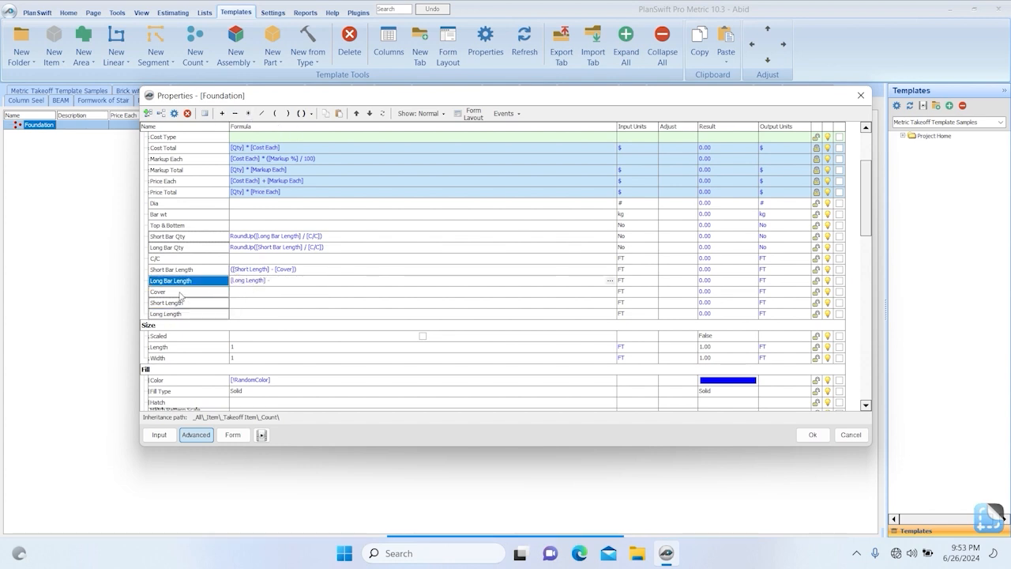
pyautogui.moveTo(178, 292); pyautogui.dragTo(297, 282)
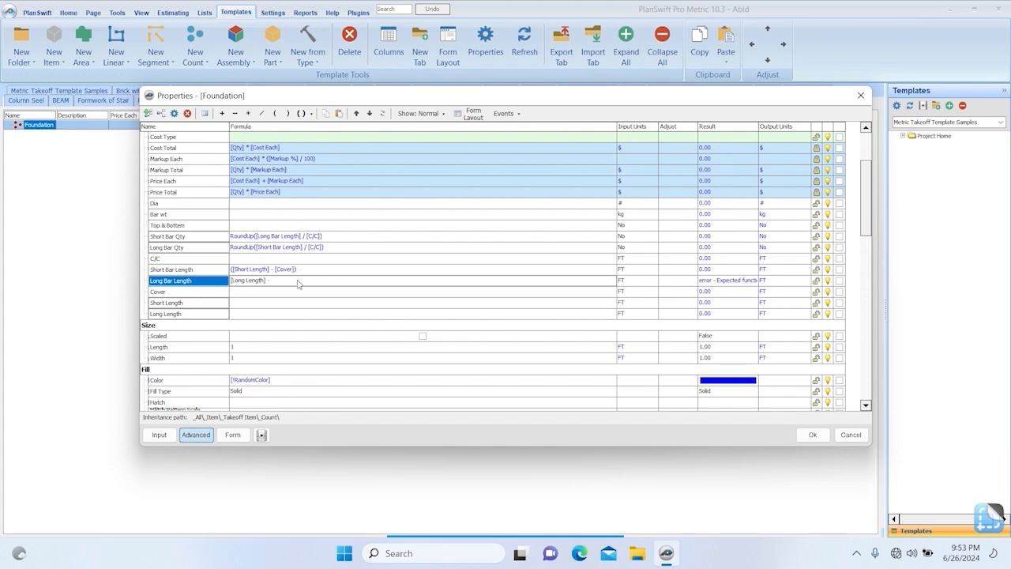
pyautogui.hotkey('ctrl', 'a')
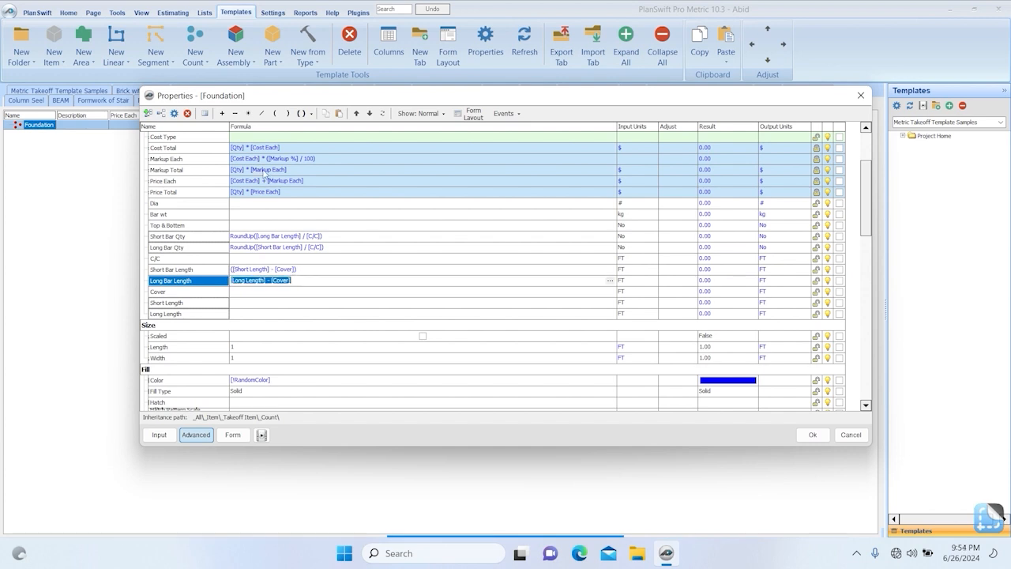
pyautogui.click(307, 113)
pyautogui.click(348, 128)
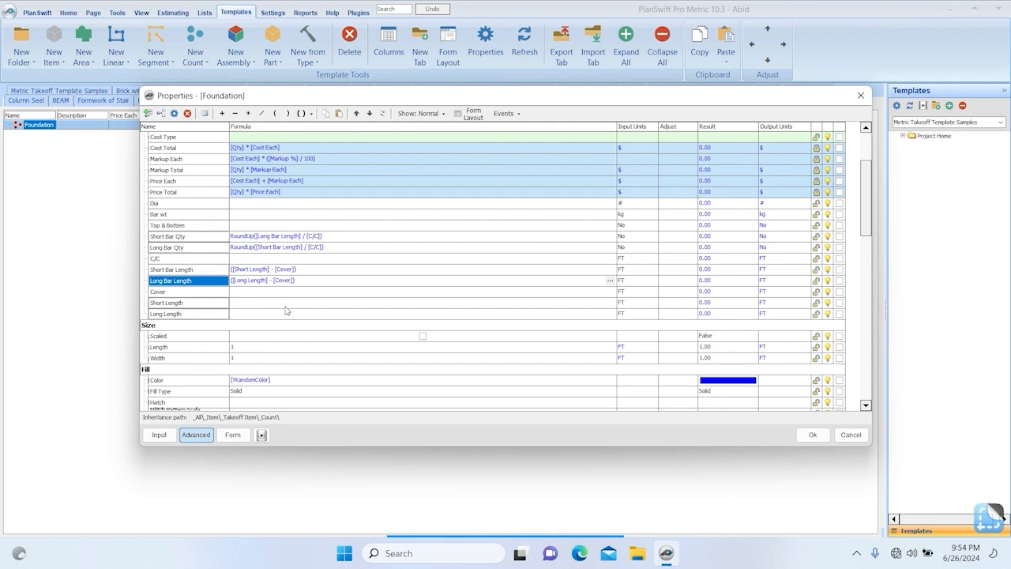
# Replace the default Qty formula with [Short Bar Length] * [Short Bar Qty].
pyautogui.scroll(3, 286, 314)
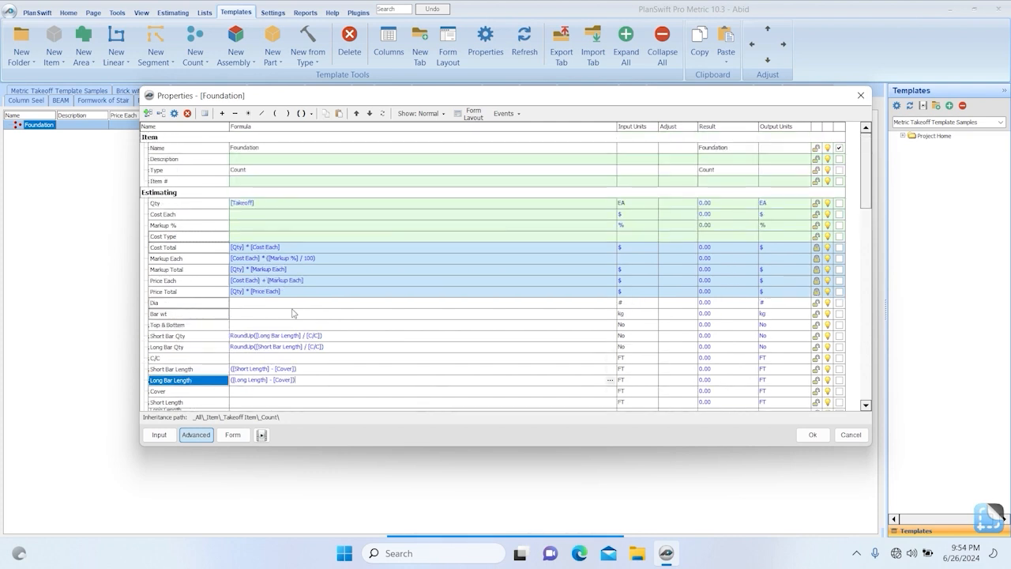
pyautogui.click(277, 203)
pyautogui.moveTo(278, 204); pyautogui.dragTo(209, 211)
pyautogui.press('BackSpace')
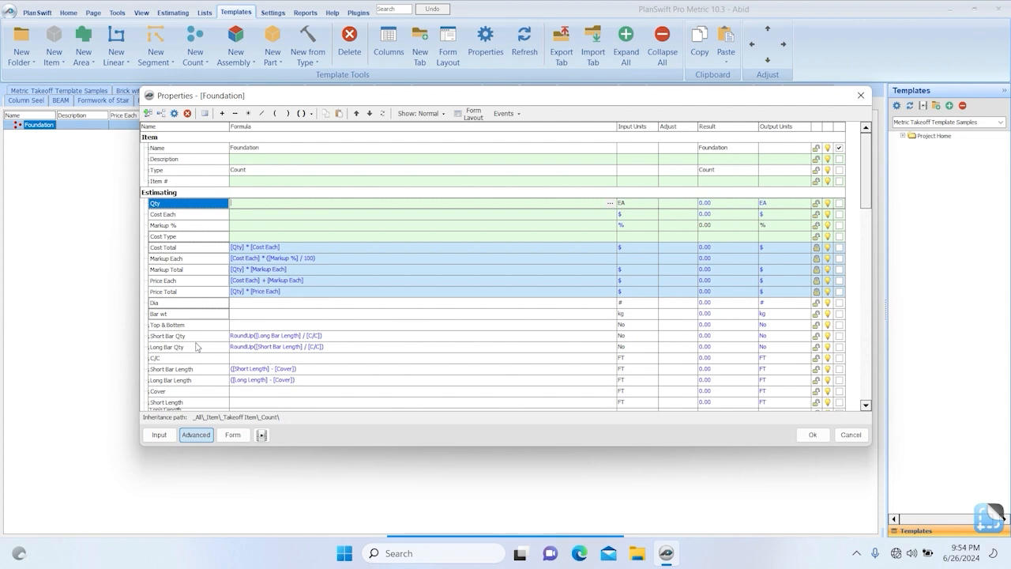
pyautogui.scroll(-2, 196, 346)
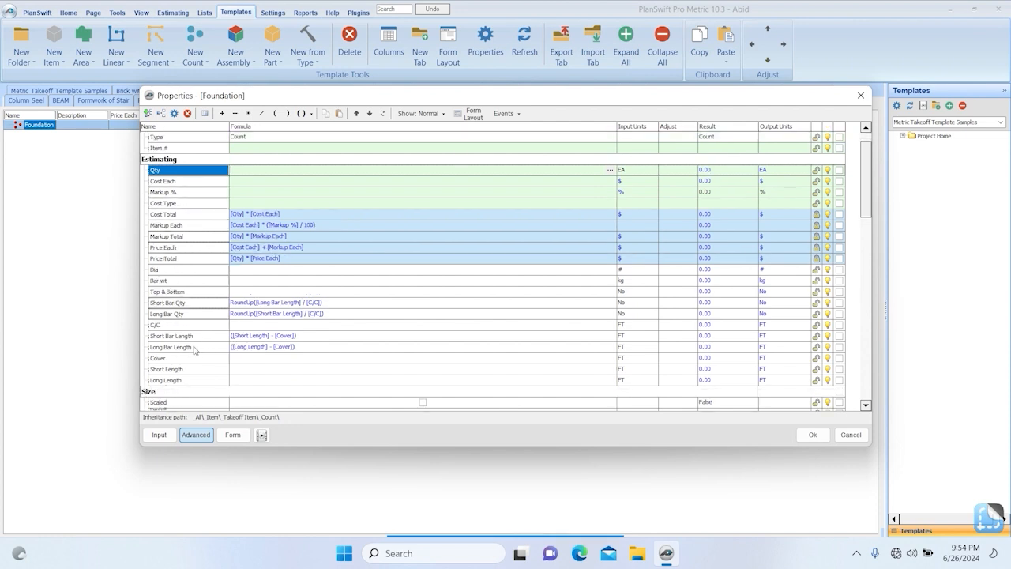
pyautogui.click(270, 179)
pyautogui.click(268, 169)
pyautogui.write('[Short Bar Length]')
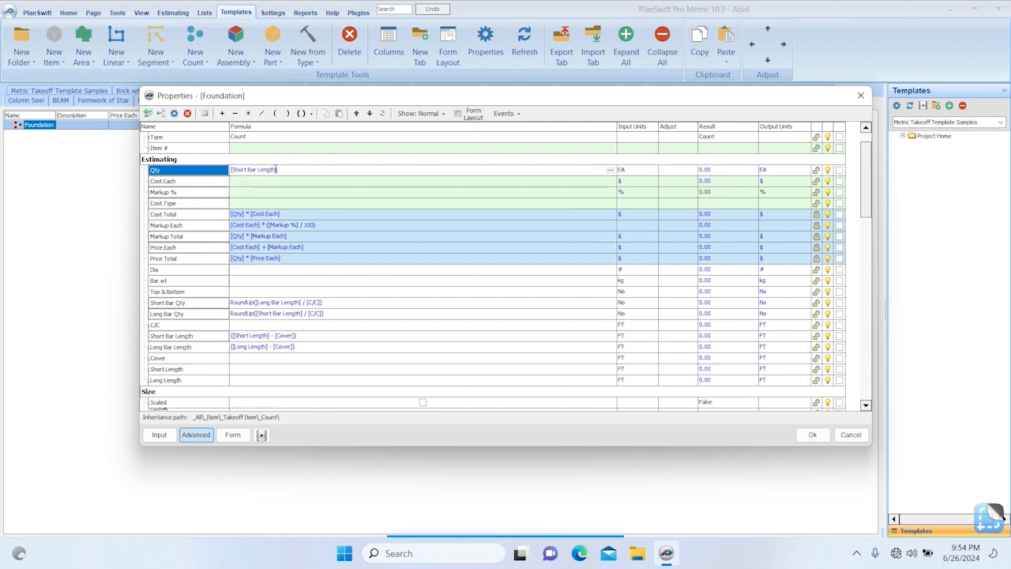
pyautogui.write('*')
pyautogui.moveTo(196, 305); pyautogui.dragTo(296, 167)
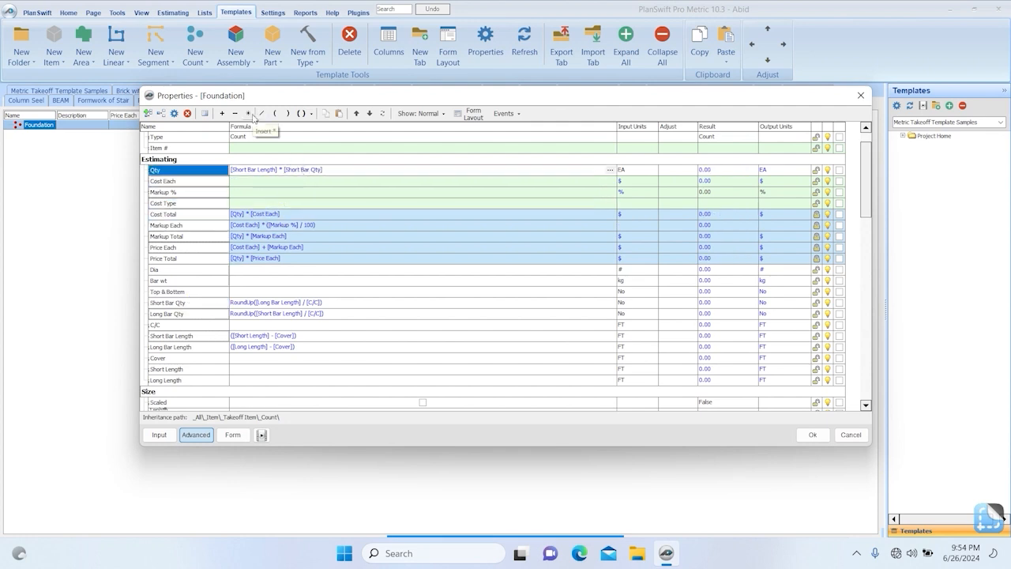
# Multiply the Qty formula by [Bar wt] and enclose the whole expression in parentheses.
pyautogui.click(250, 115)
pyautogui.moveTo(169, 285); pyautogui.dragTo(338, 168)
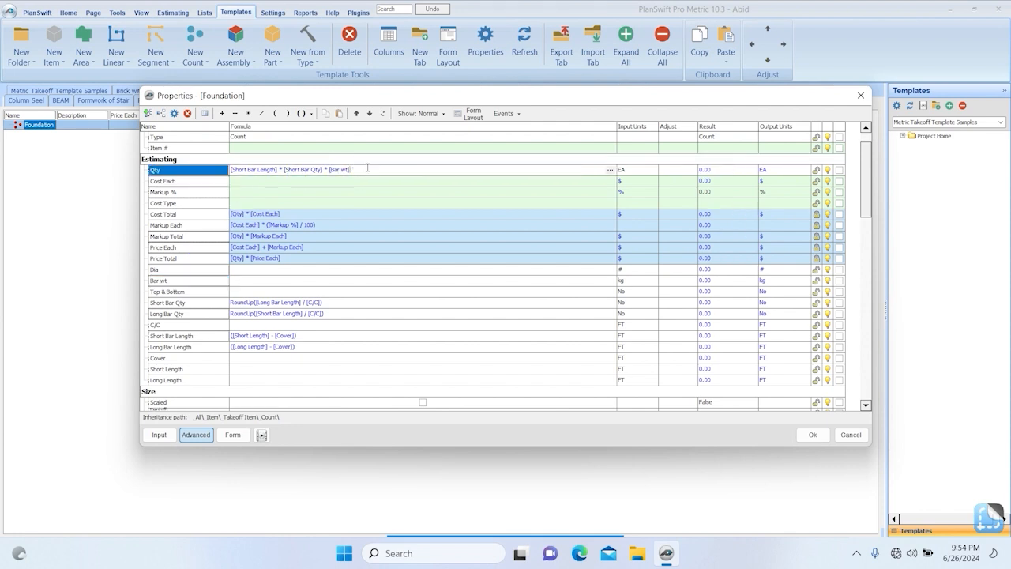
pyautogui.hotkey('ctrl', 'a')
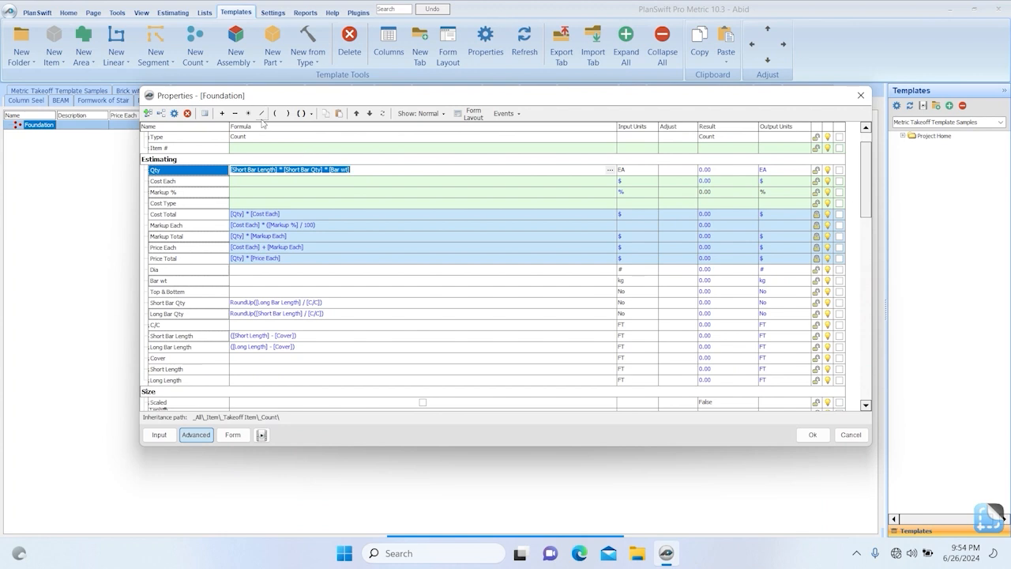
pyautogui.click(308, 114)
pyautogui.click(315, 129)
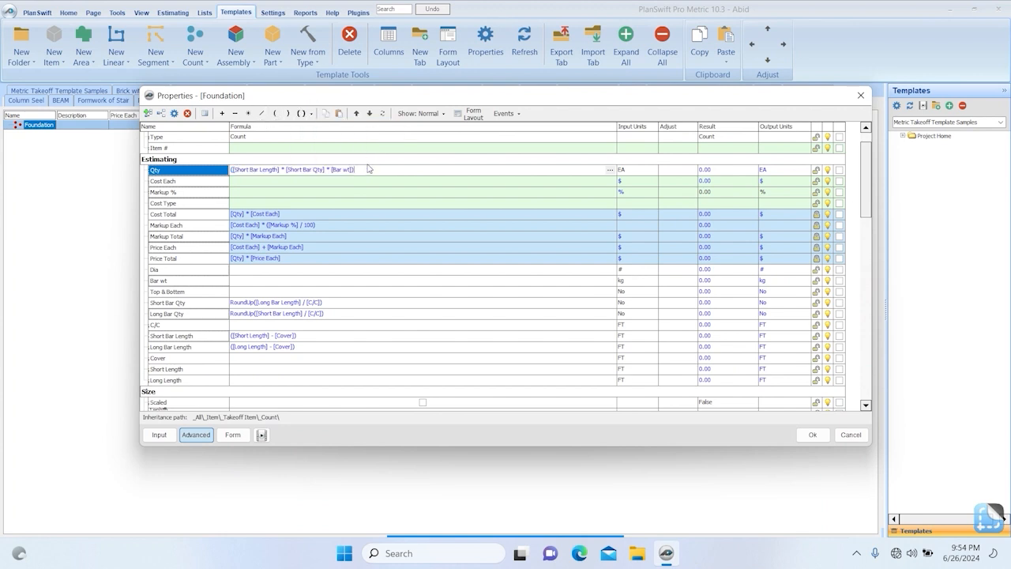
# Extend the Qty formula with the term + ([Long Bar Length] * [Bar wt] * [Top & Bottem]).
pyautogui.click(223, 114)
pyautogui.click(184, 347)
pyautogui.moveTo(308, 229); pyautogui.dragTo(384, 171)
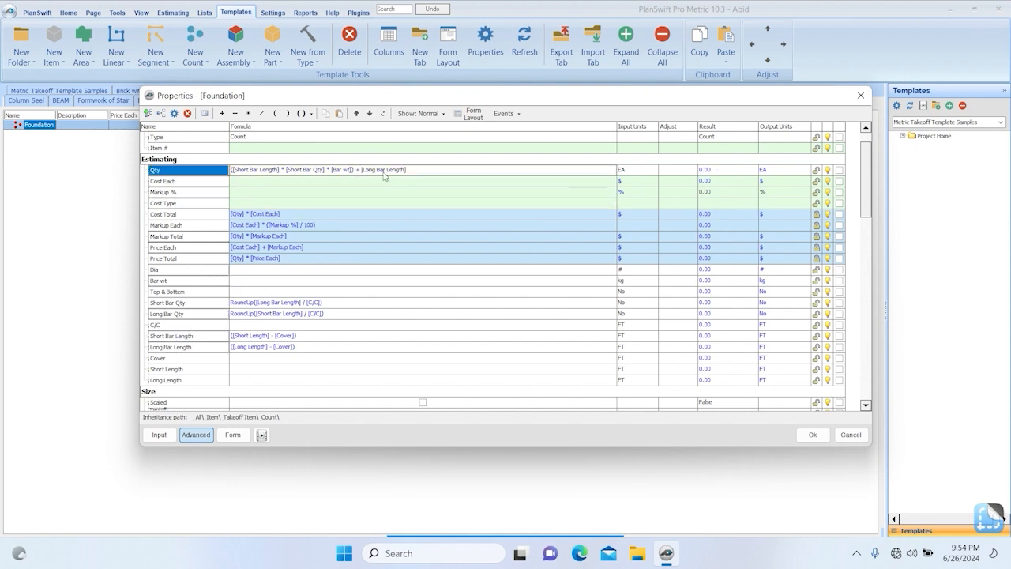
pyautogui.click(360, 168)
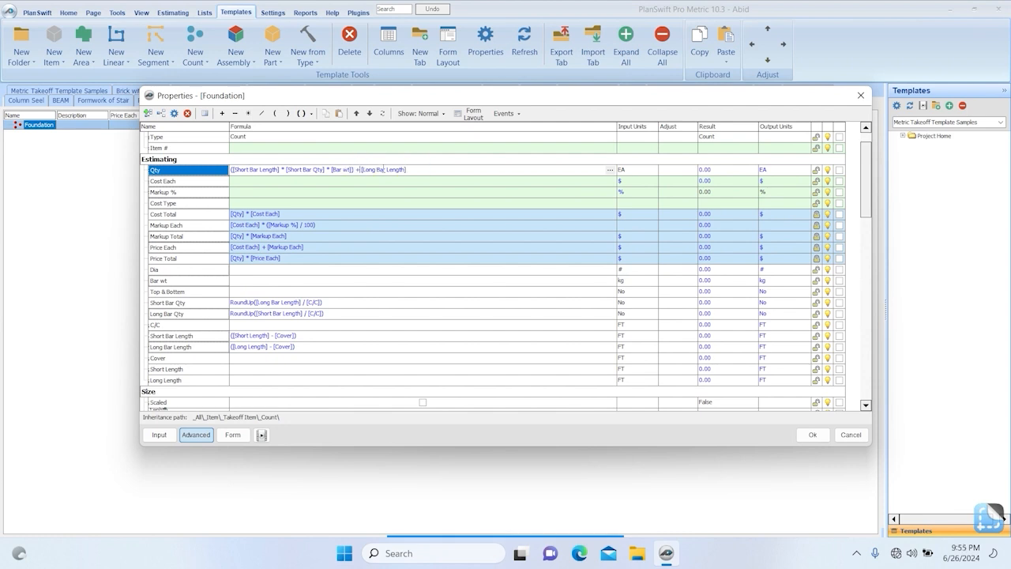
pyautogui.click(275, 113)
pyautogui.click(248, 113)
pyautogui.moveTo(179, 284); pyautogui.dragTo(426, 171)
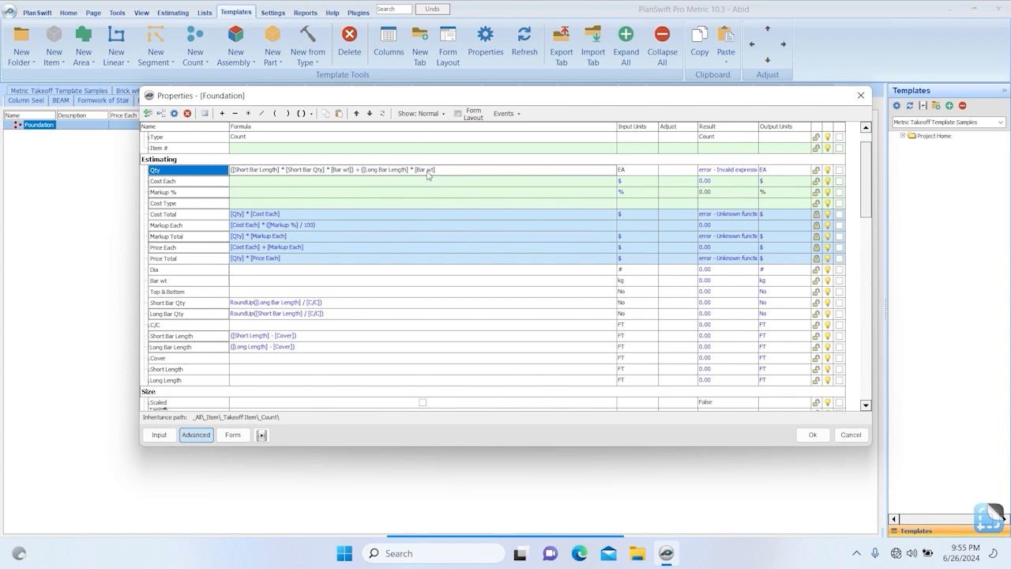
pyautogui.click(248, 113)
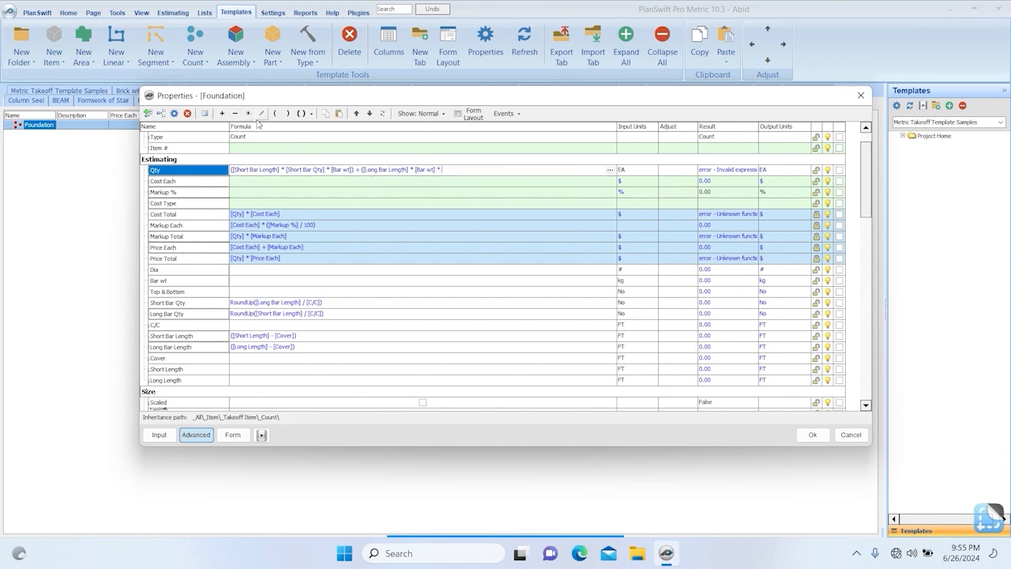
pyautogui.moveTo(188, 292); pyautogui.dragTo(461, 173)
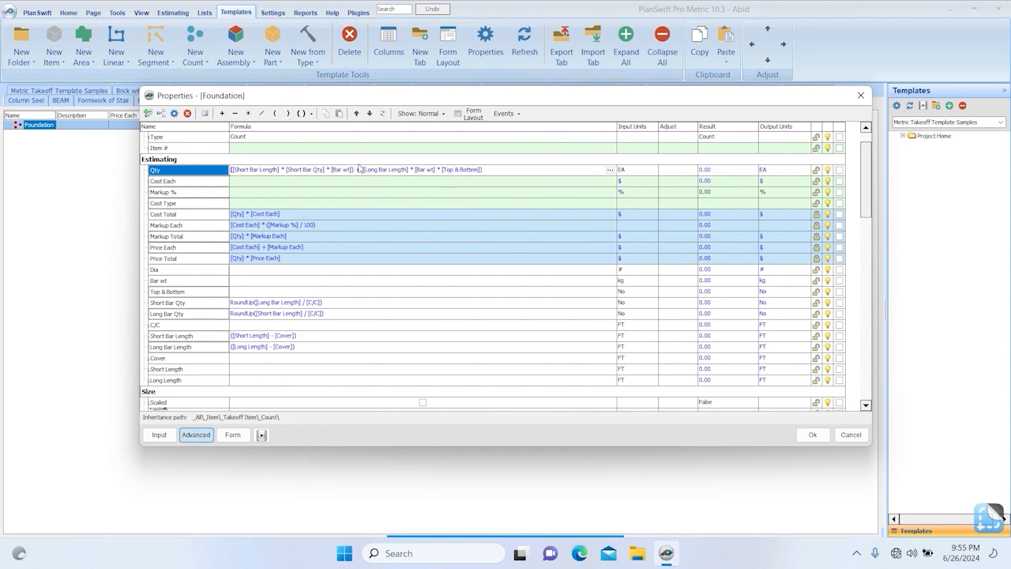
# Set the input units of Qty to kg and save the Foundation template's properties.
pyautogui.click(630, 175)
pyautogui.write('kg')
pyautogui.click(812, 434)
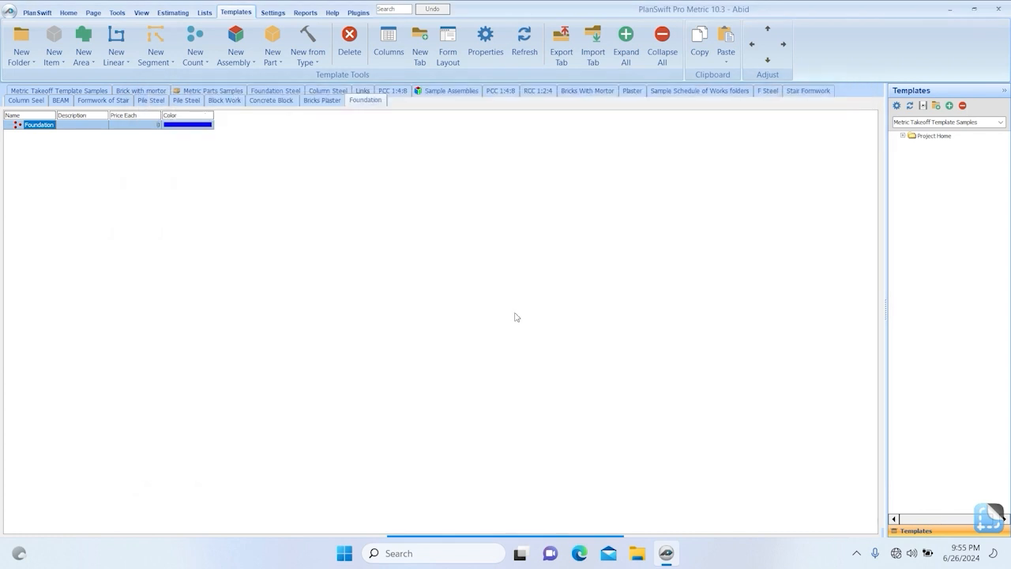
# Return to the ground floor foundation plan and load the Foundation template group for takeoff.
pyautogui.click(72, 13)
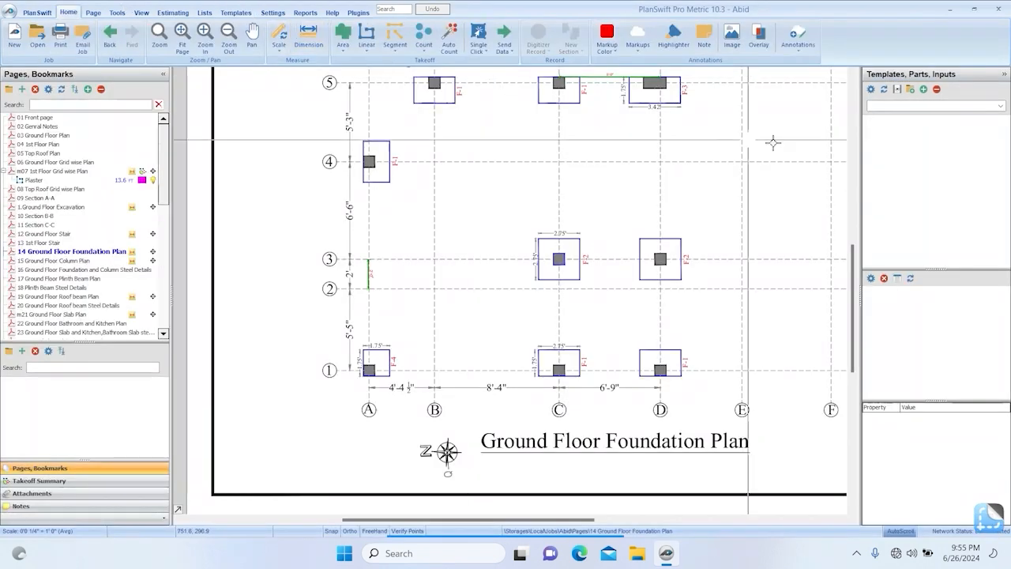
pyautogui.click(938, 108)
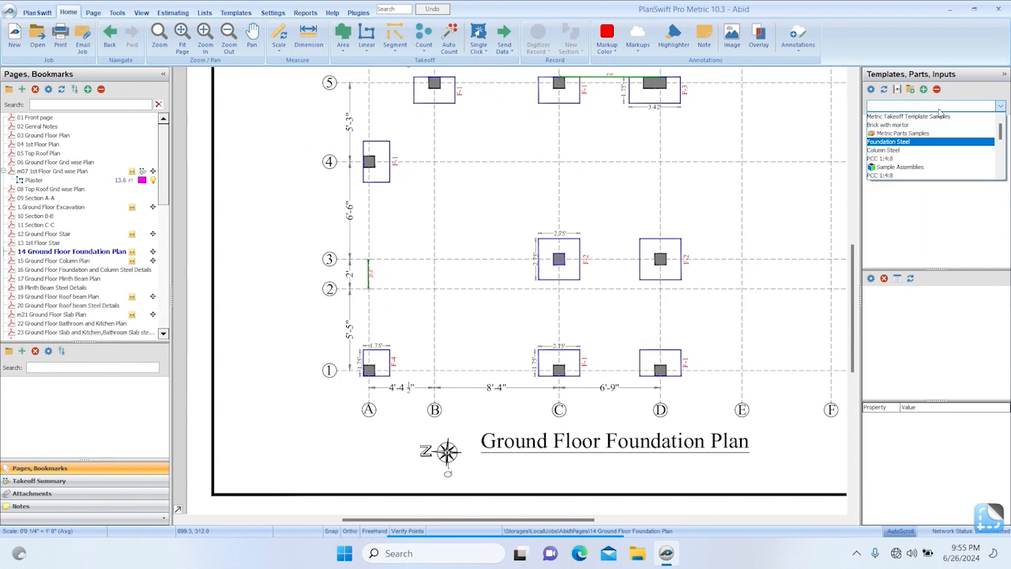
pyautogui.click(941, 115)
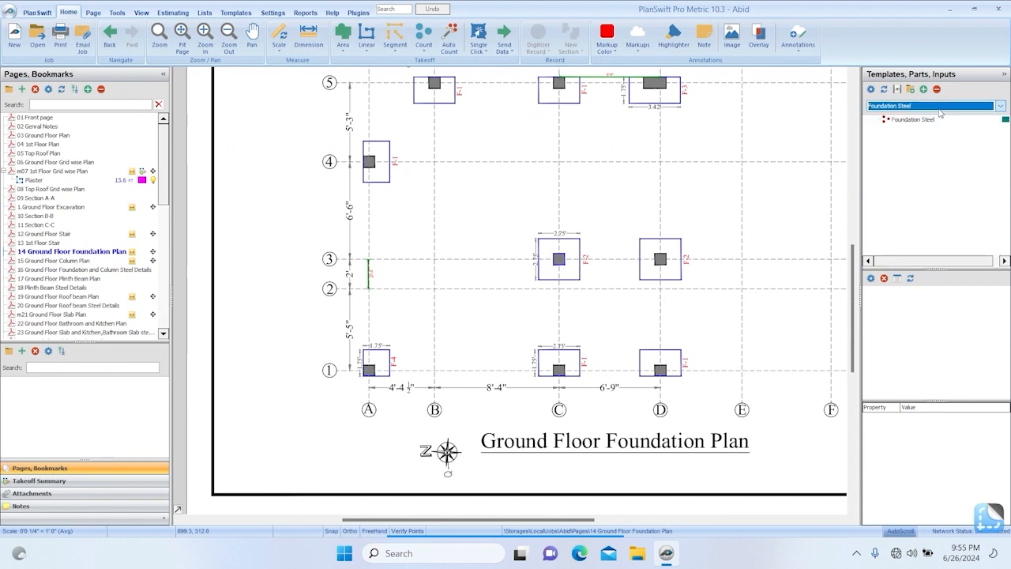
pyautogui.click(940, 108)
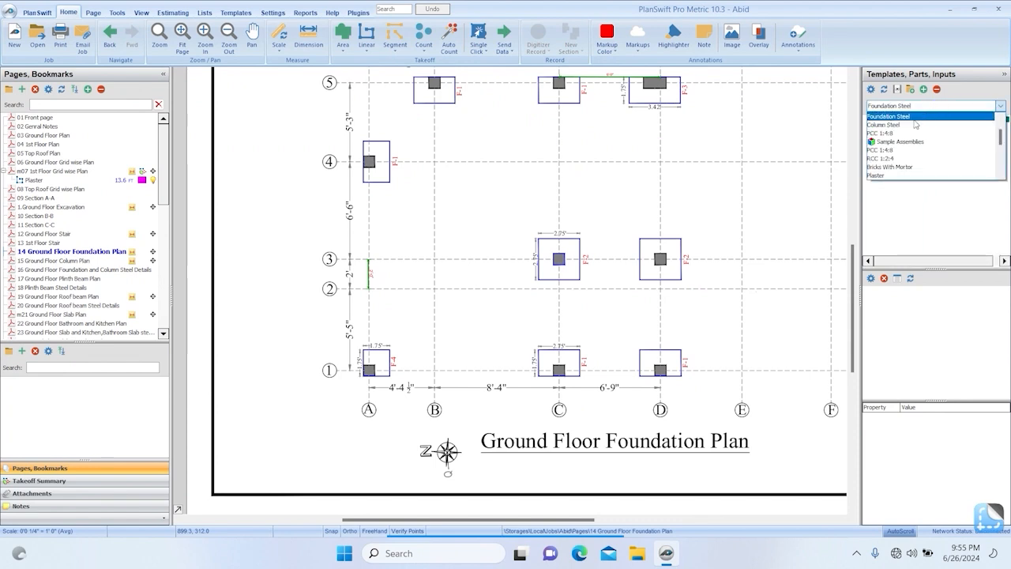
pyautogui.scroll(-3, 936, 158)
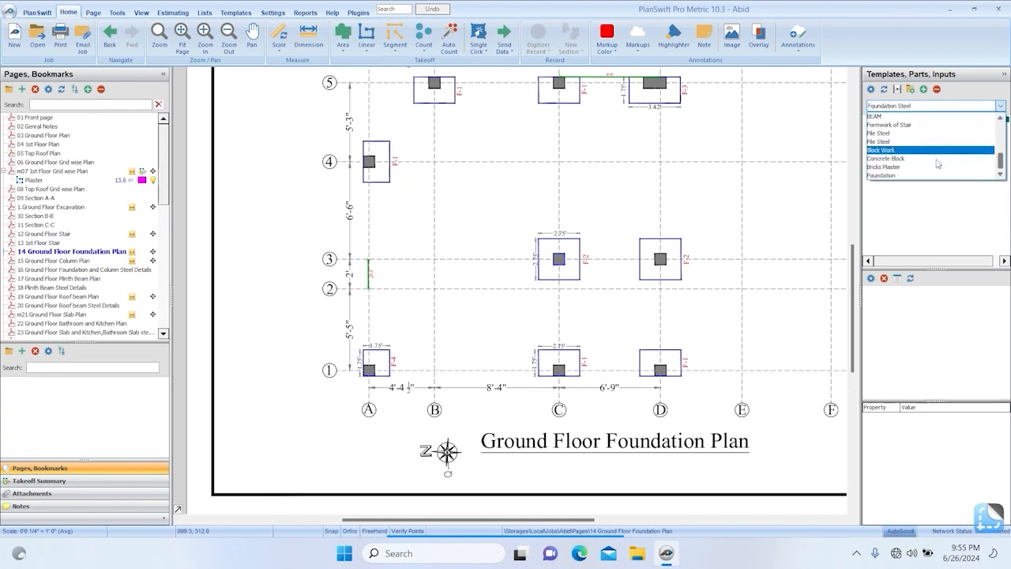
pyautogui.click(921, 176)
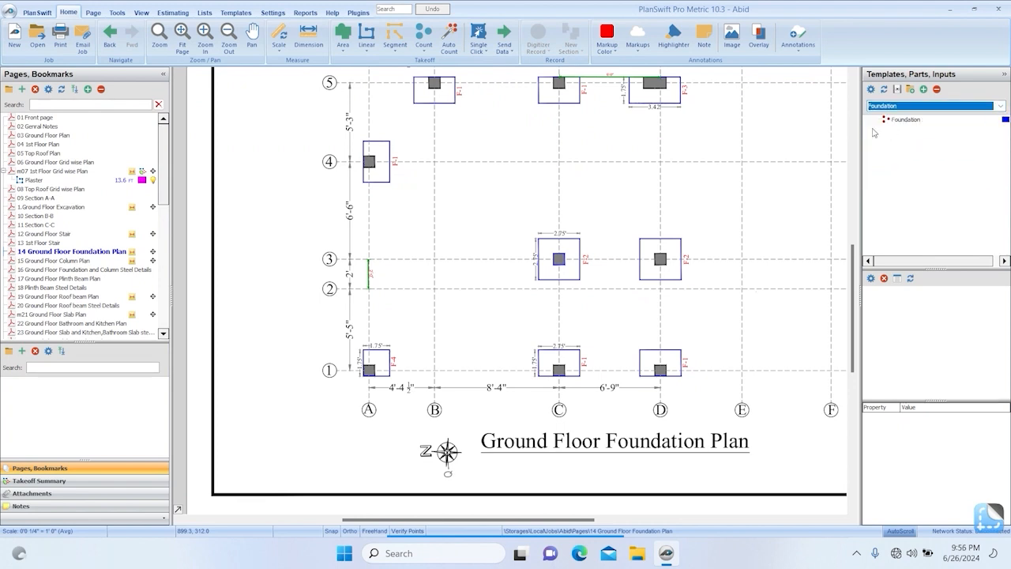
pyautogui.scroll(2, 616, 197)
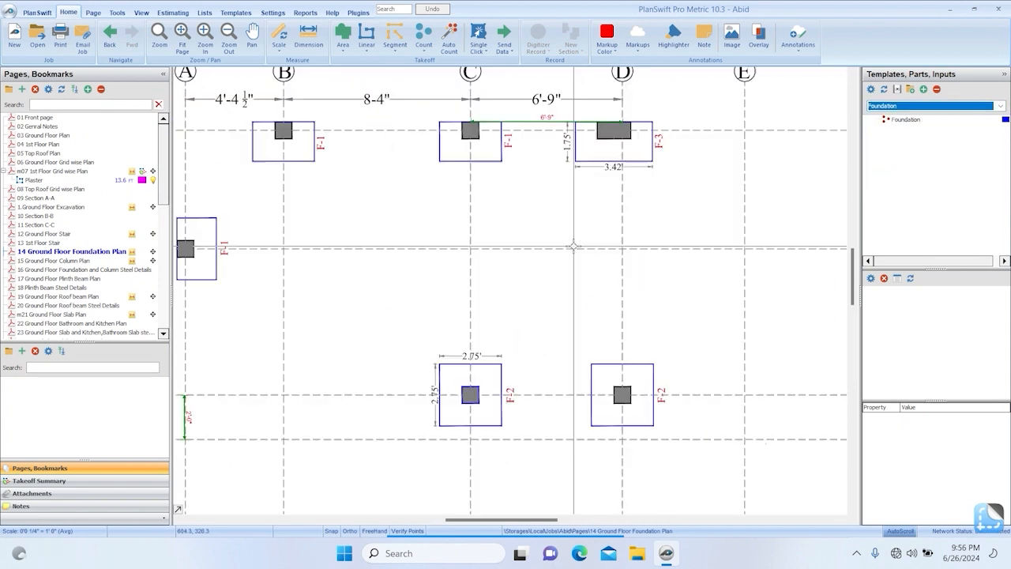
pyautogui.scroll(2, 574, 247)
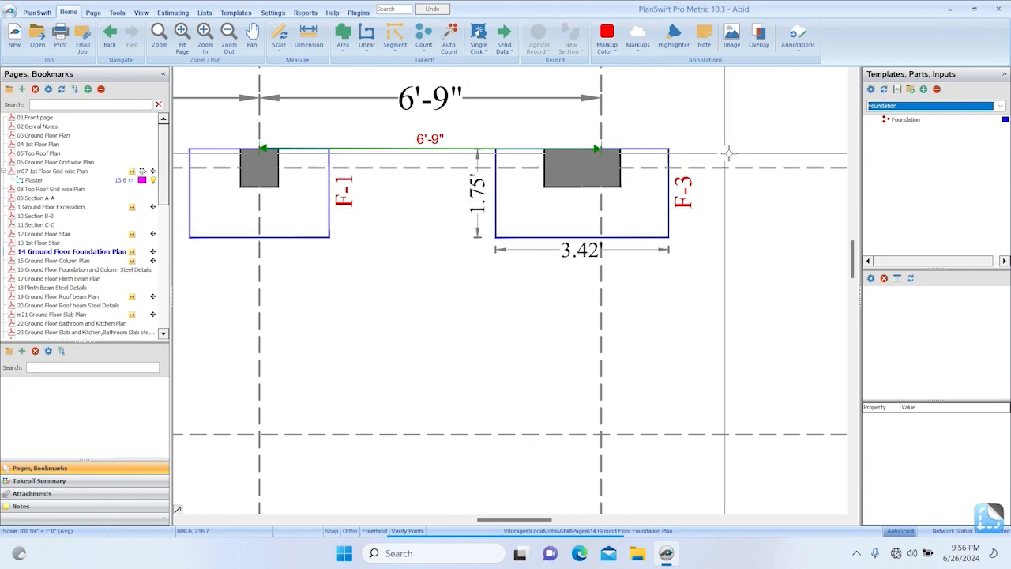
pyautogui.click(871, 120)
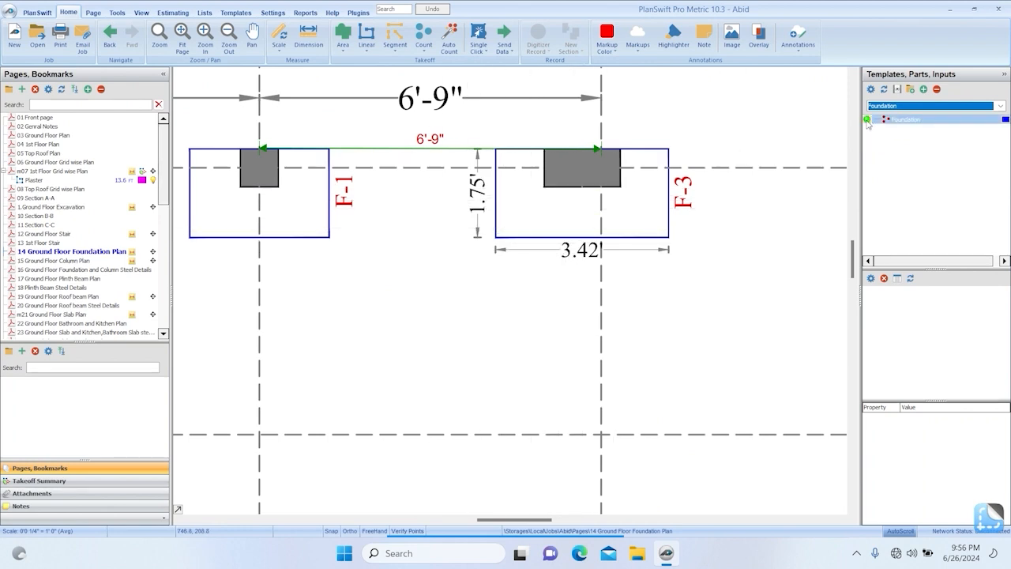
pyautogui.click(867, 121)
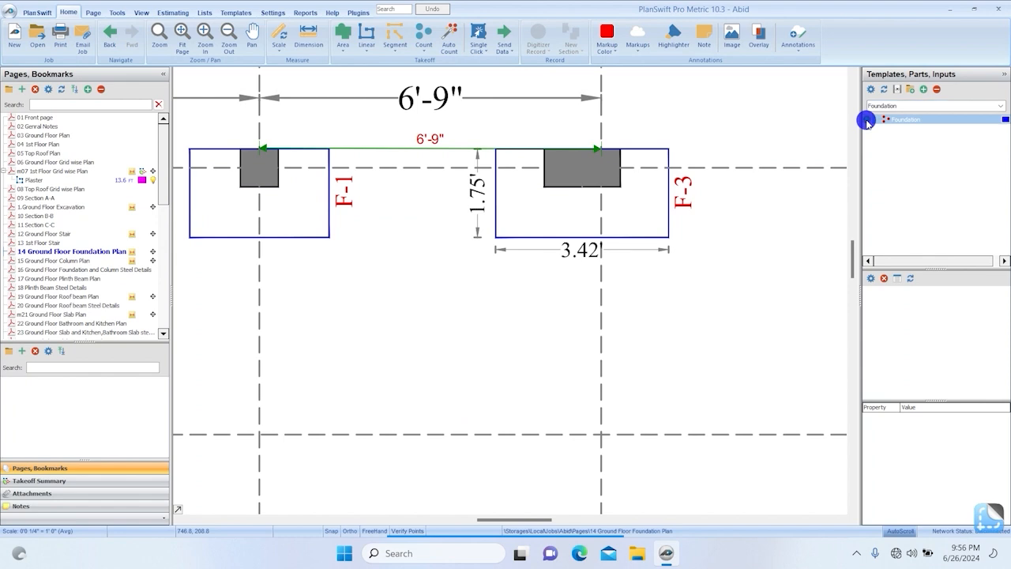
pyautogui.doubleClick(867, 121)
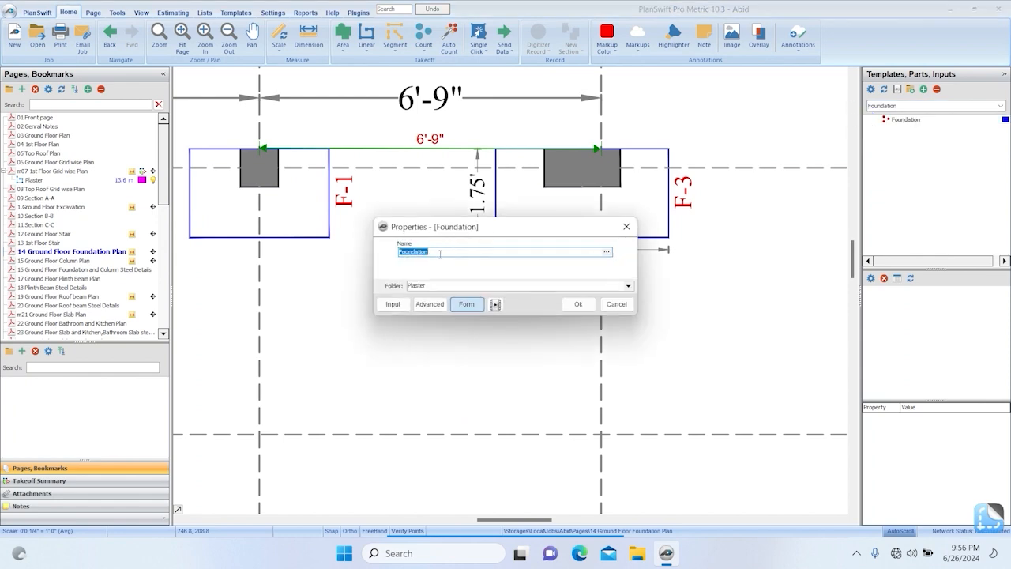
pyautogui.click(617, 304)
# In the Foundation template's advanced properties, include Dia, Bar wt, Top & Bottem, C/C, Cover, Short Length and Long Length on the input form.
pyautogui.click(239, 13)
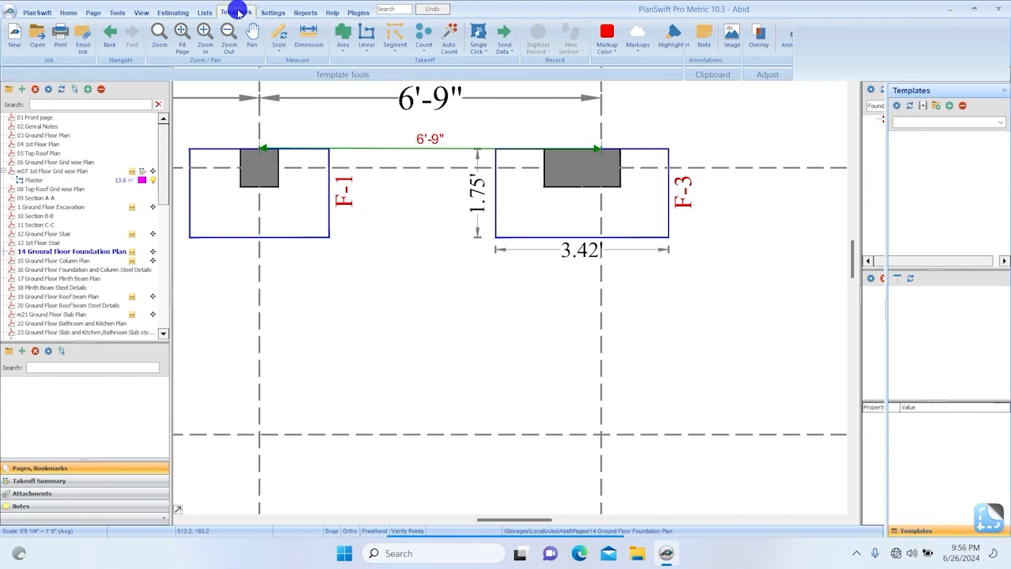
pyautogui.doubleClick(48, 126)
pyautogui.click(437, 293)
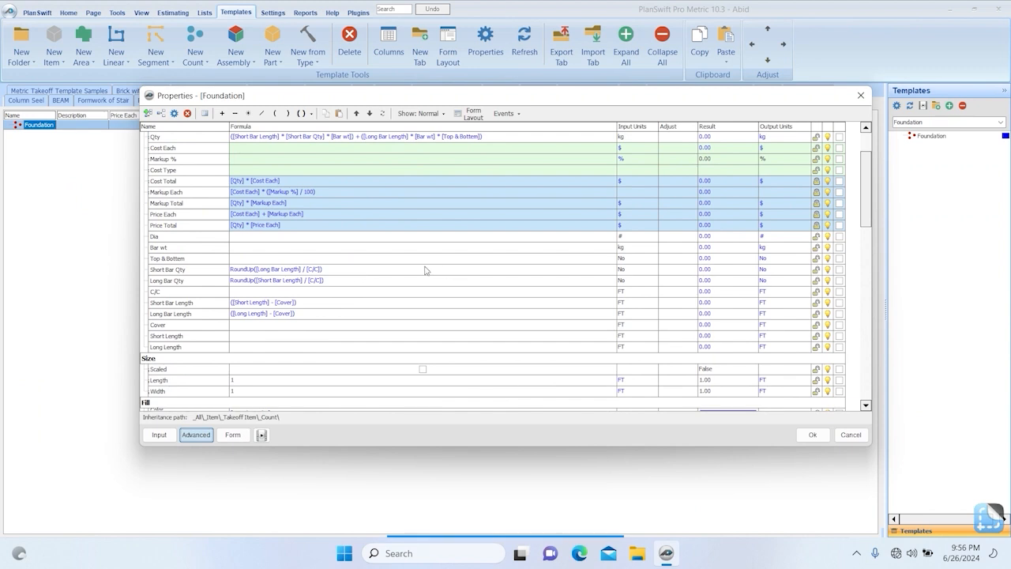
pyautogui.click(839, 235)
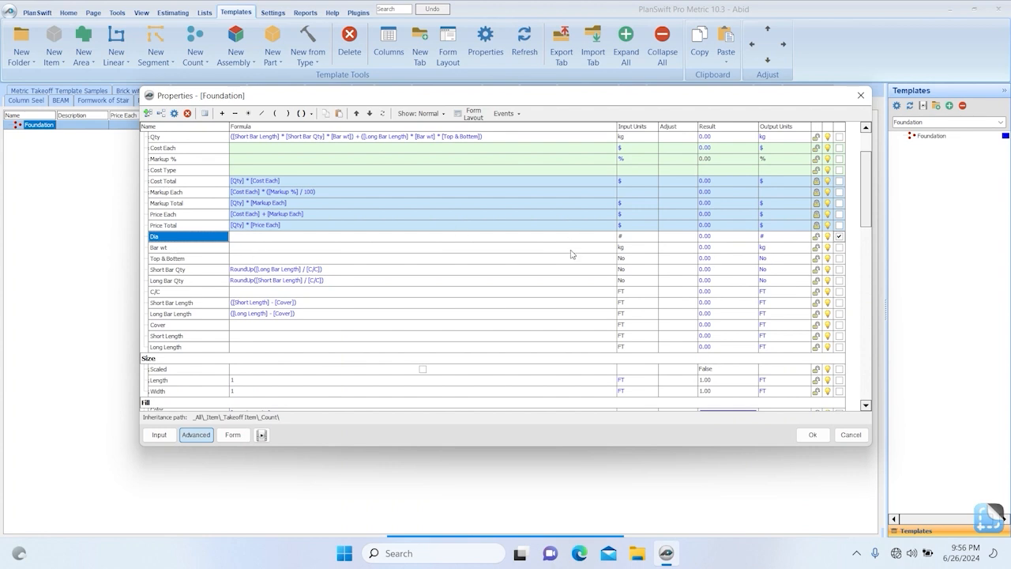
pyautogui.click(839, 248)
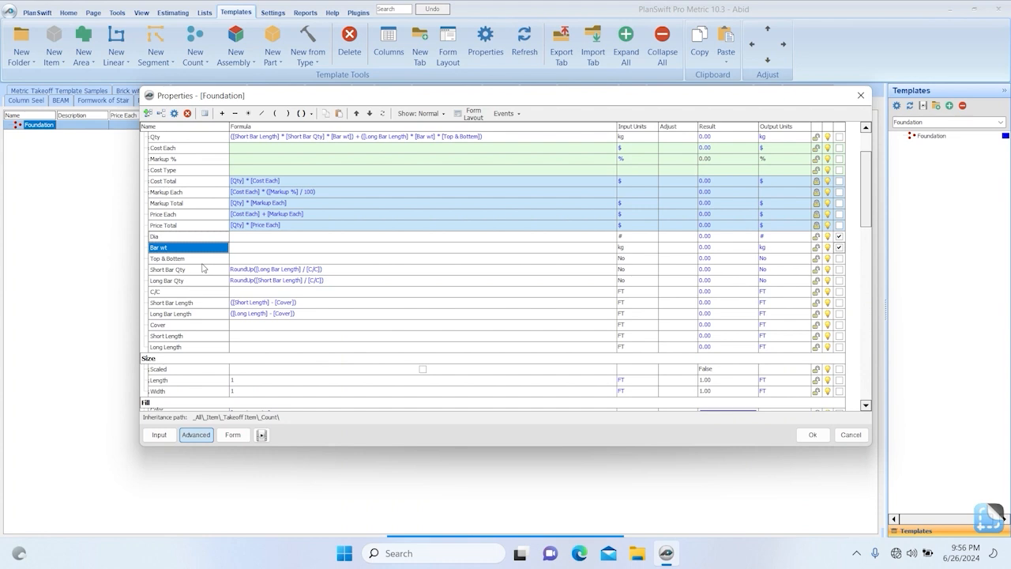
pyautogui.click(839, 291)
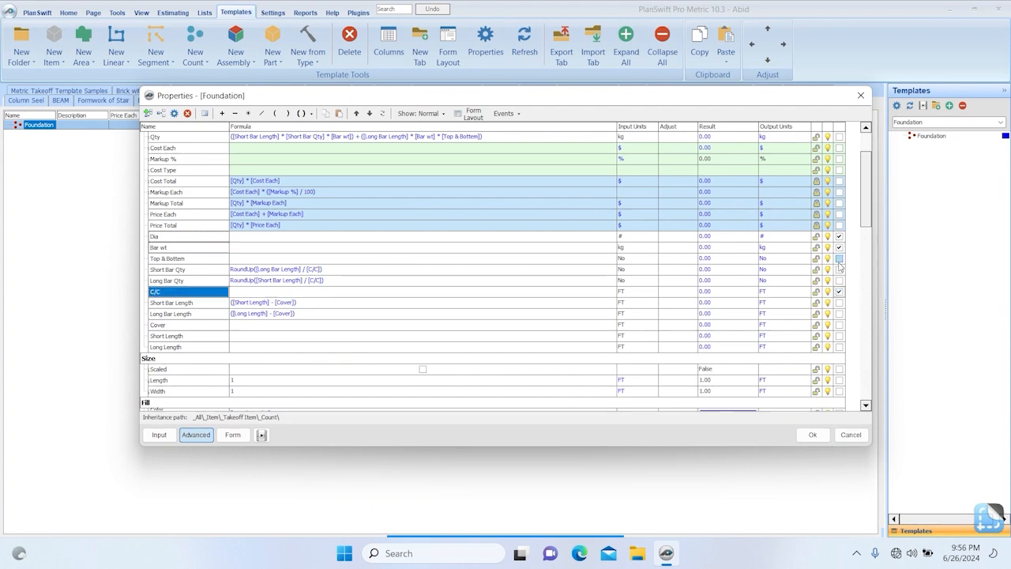
pyautogui.click(838, 260)
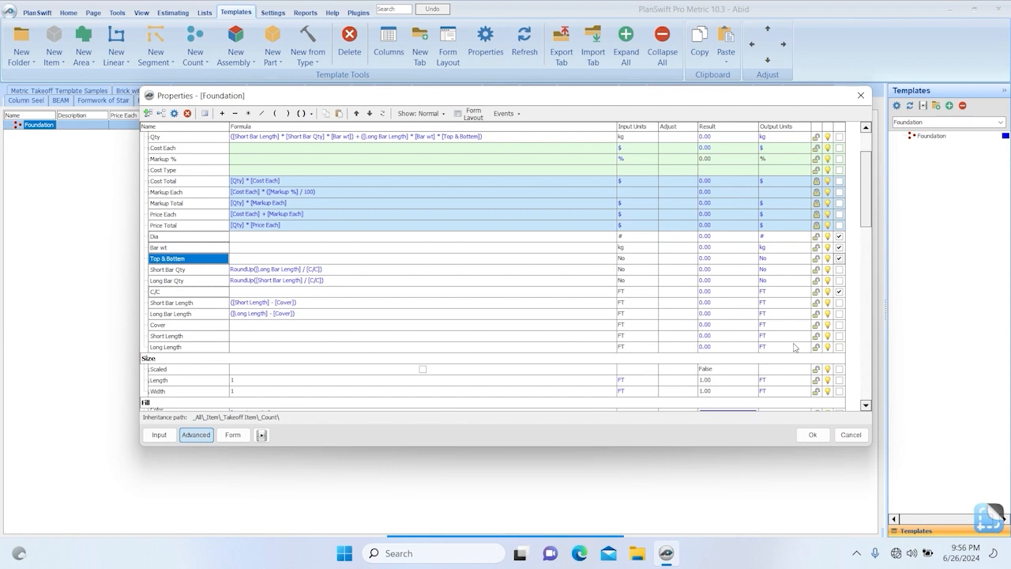
pyautogui.click(838, 346)
pyautogui.click(839, 334)
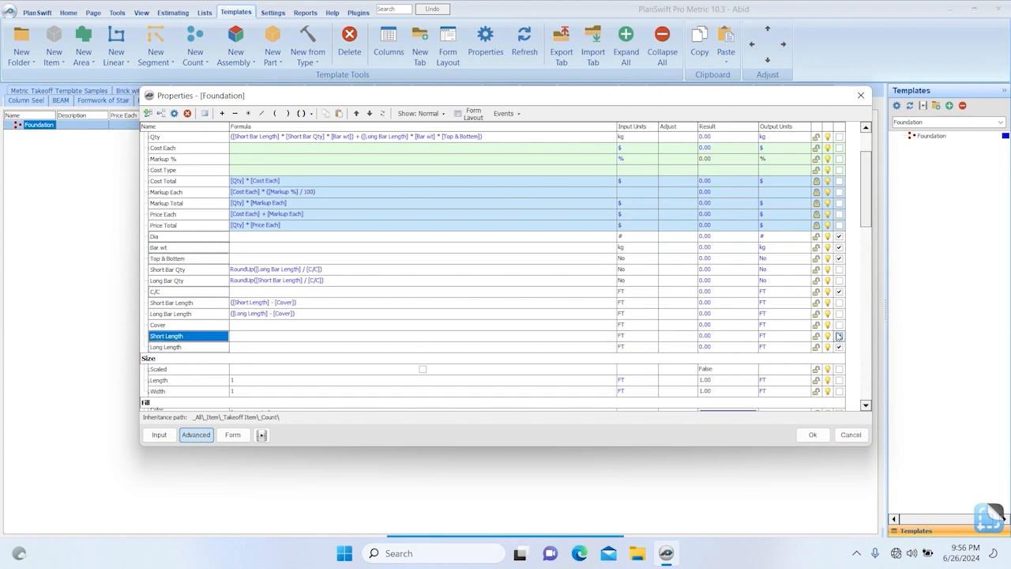
pyautogui.click(840, 324)
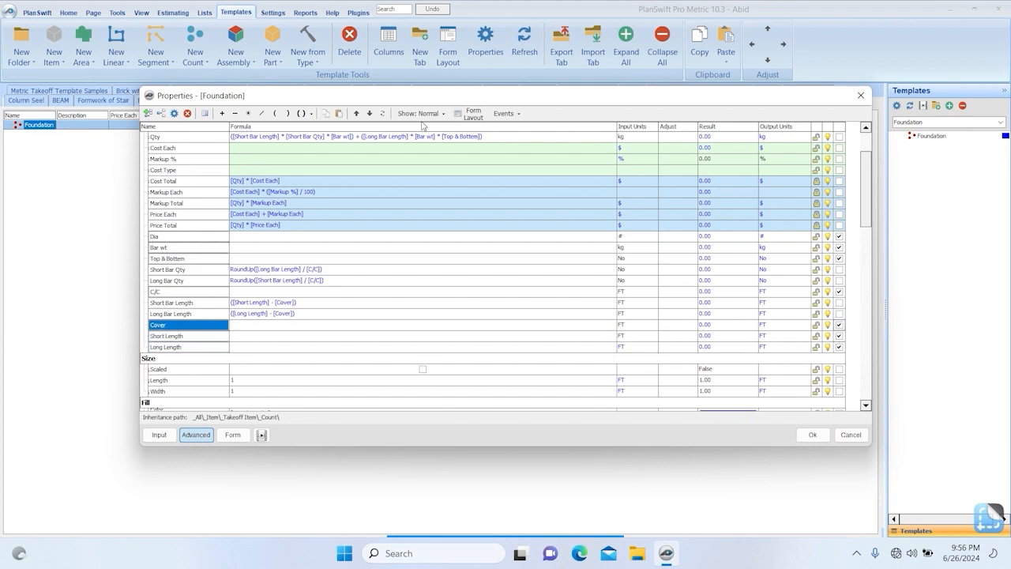
# In the form layout, show units for every field from Dia through Hatch Pattern Color, leaving out Name.
pyautogui.click(466, 115)
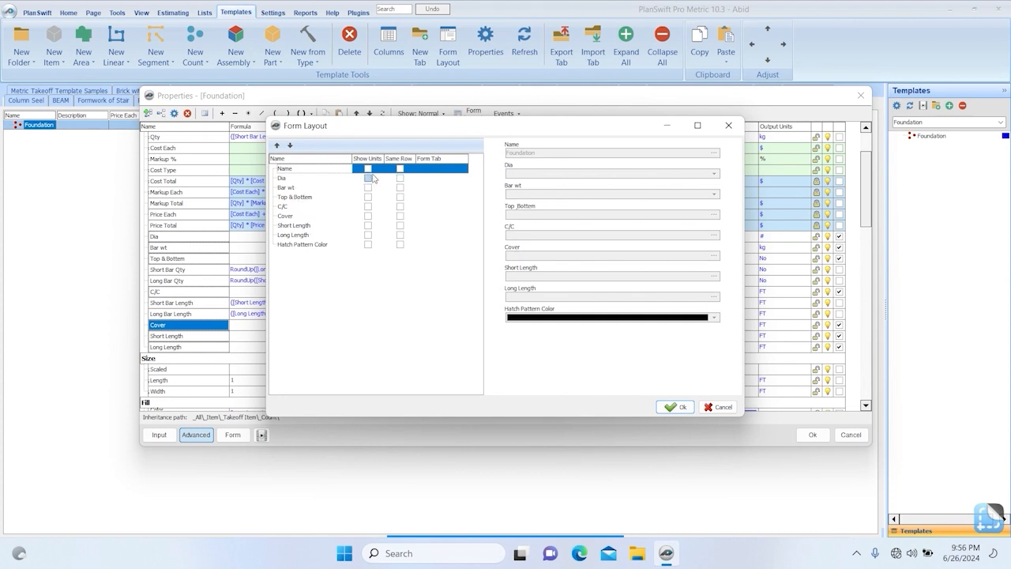
pyautogui.click(368, 179)
pyautogui.click(370, 190)
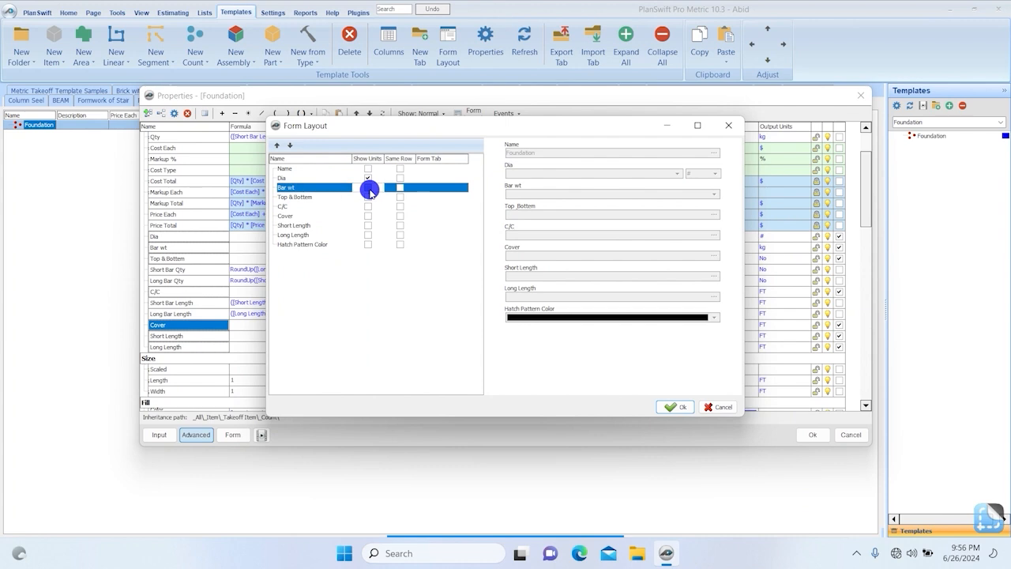
pyautogui.click(368, 197)
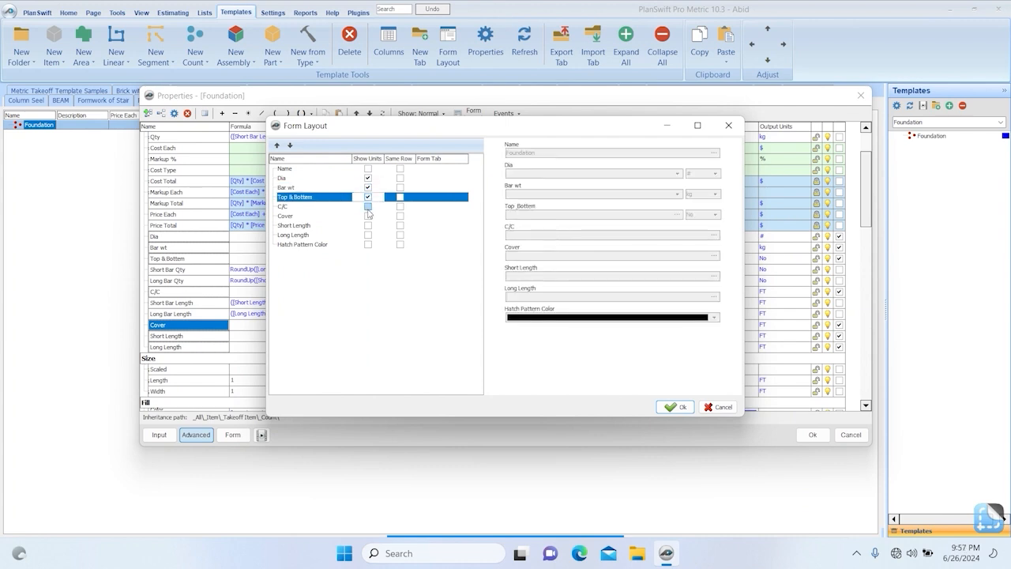
pyautogui.click(367, 206)
pyautogui.click(368, 217)
pyautogui.click(368, 216)
pyautogui.click(368, 226)
pyautogui.click(368, 226)
pyautogui.click(368, 236)
pyautogui.click(368, 235)
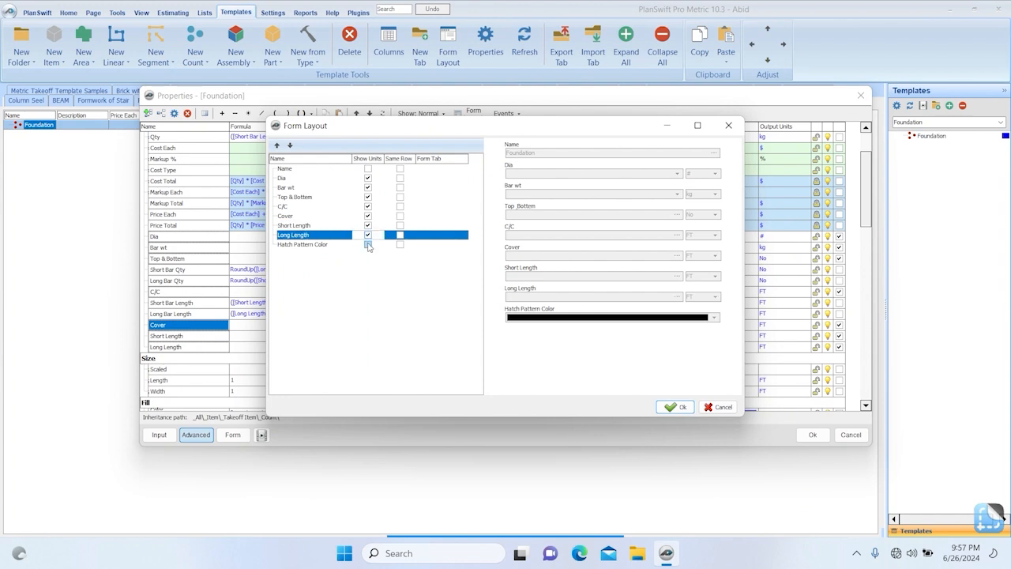
pyautogui.click(369, 245)
pyautogui.click(368, 244)
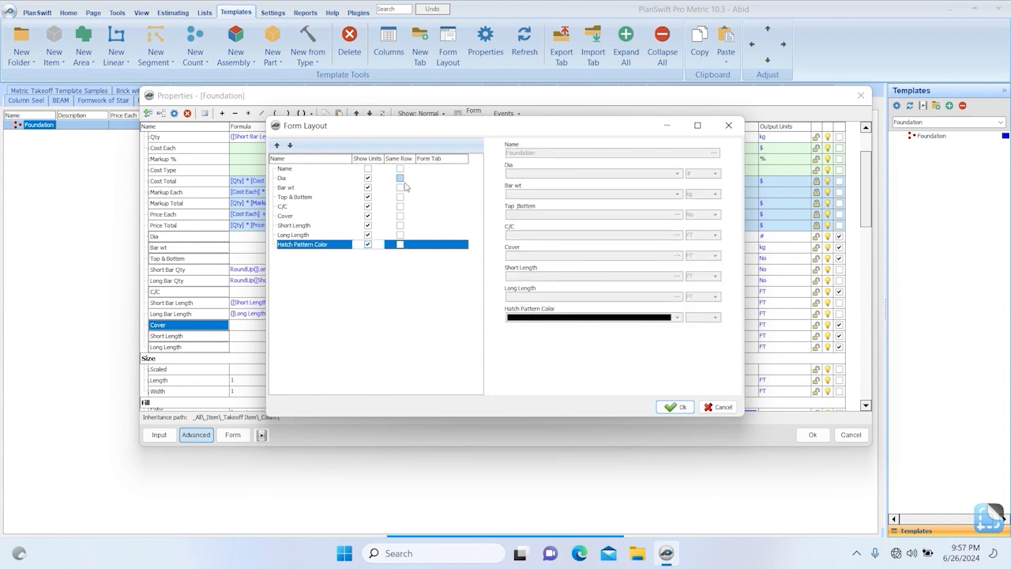
# Place Bar wt, C/C, Short Length and Hatch Pattern Color on the same row as their preceding fields, and save the layout and template properties.
pyautogui.click(401, 189)
pyautogui.click(400, 189)
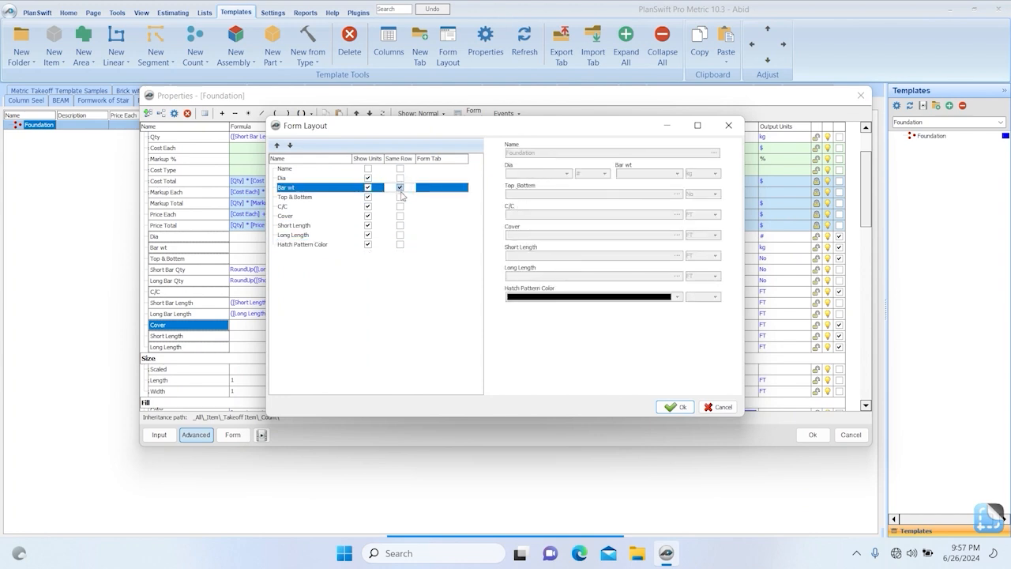
pyautogui.click(400, 197)
pyautogui.click(401, 198)
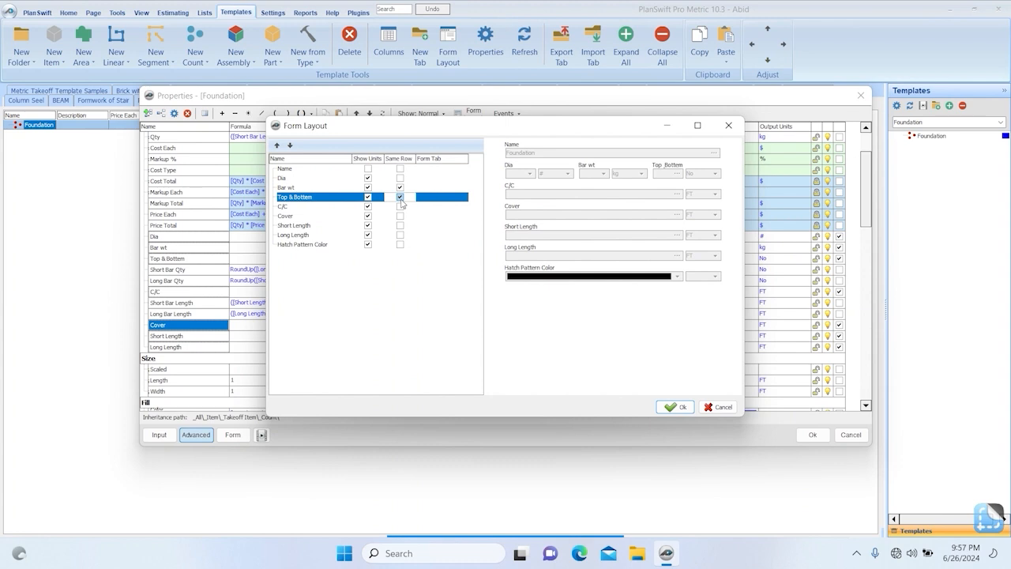
pyautogui.click(402, 201)
pyautogui.click(401, 206)
pyautogui.click(401, 206)
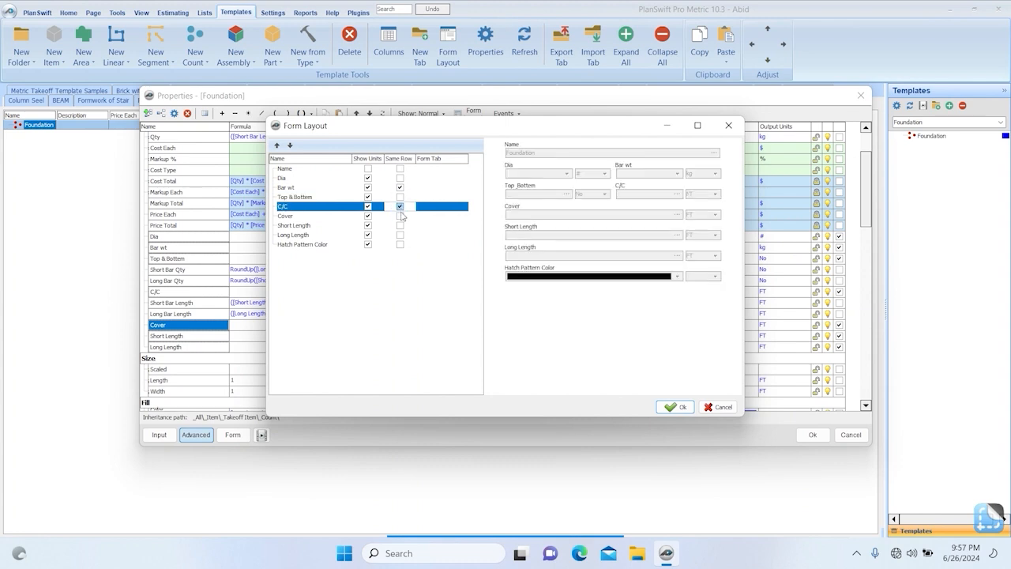
pyautogui.click(400, 225)
pyautogui.click(401, 225)
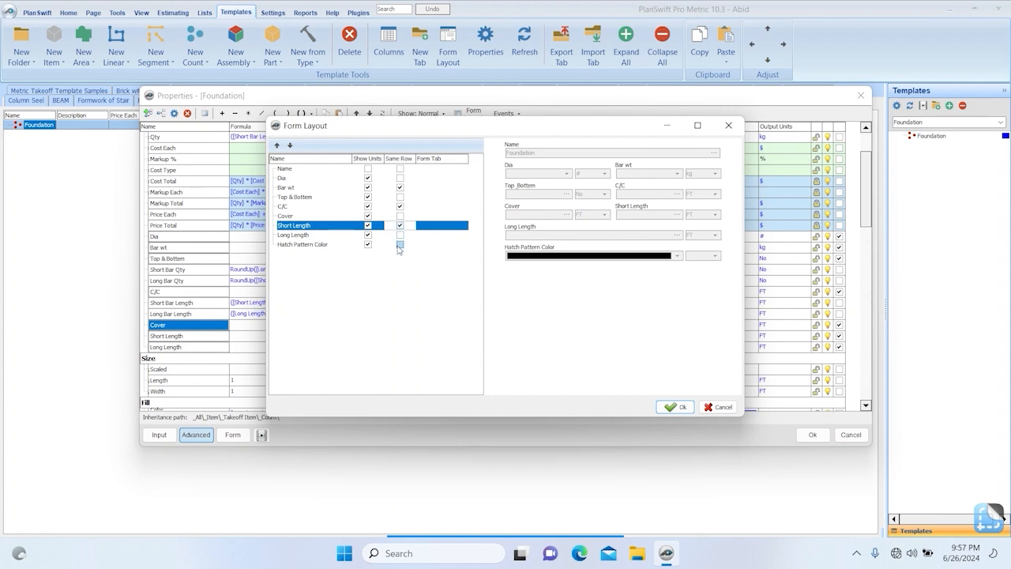
pyautogui.click(401, 244)
pyautogui.click(400, 244)
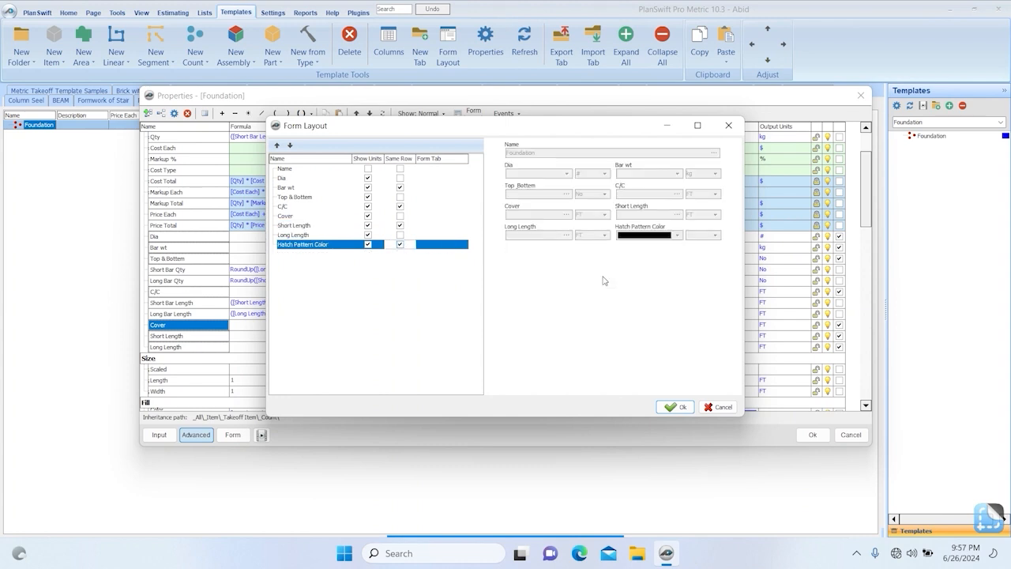
pyautogui.click(677, 406)
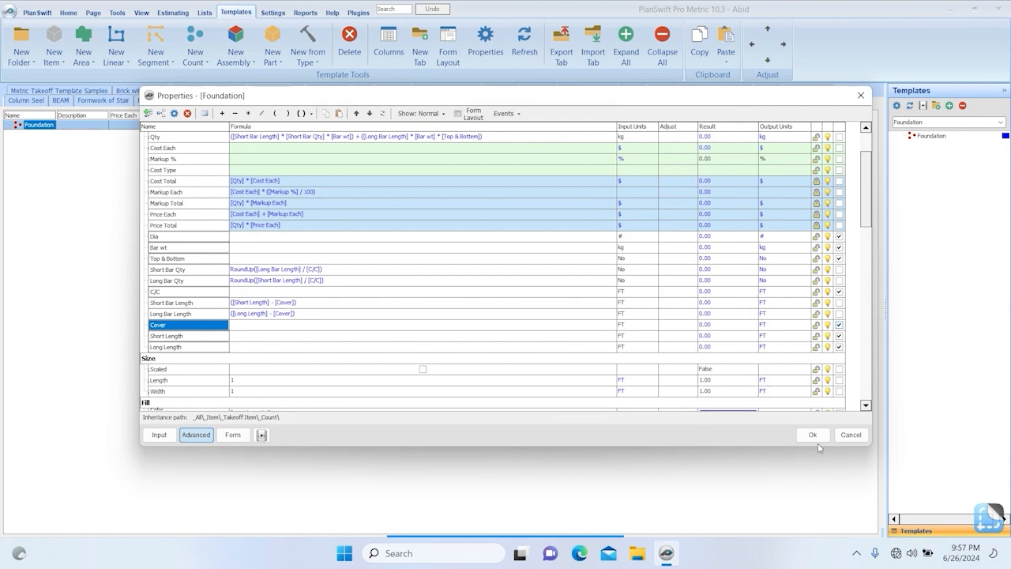
pyautogui.click(814, 435)
# Start a Foundation takeoff on the foundation plan with Dia 4 and Bar wt 0.302 kg.
pyautogui.click(69, 11)
pyautogui.click(897, 119)
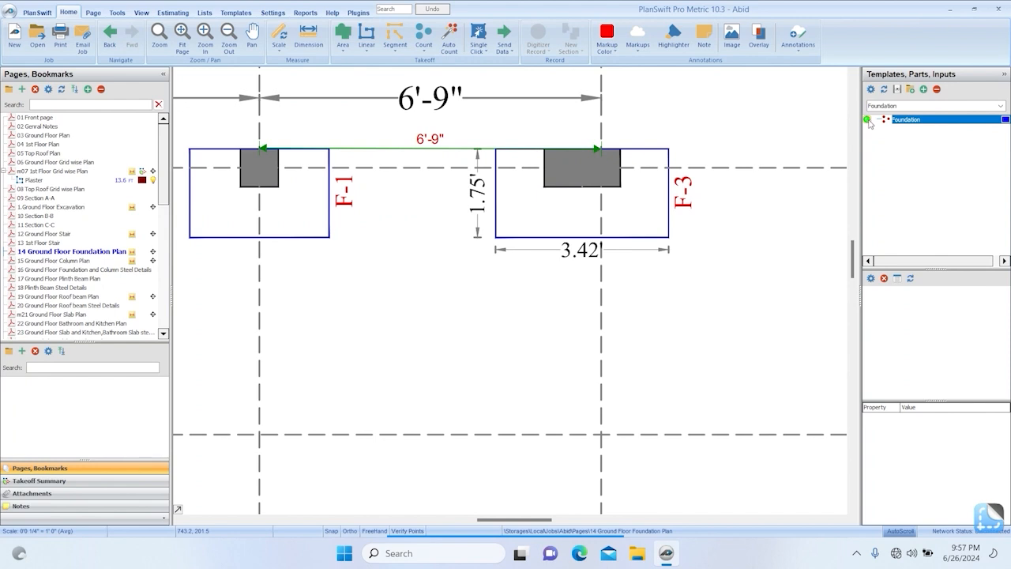
pyautogui.doubleClick(869, 124)
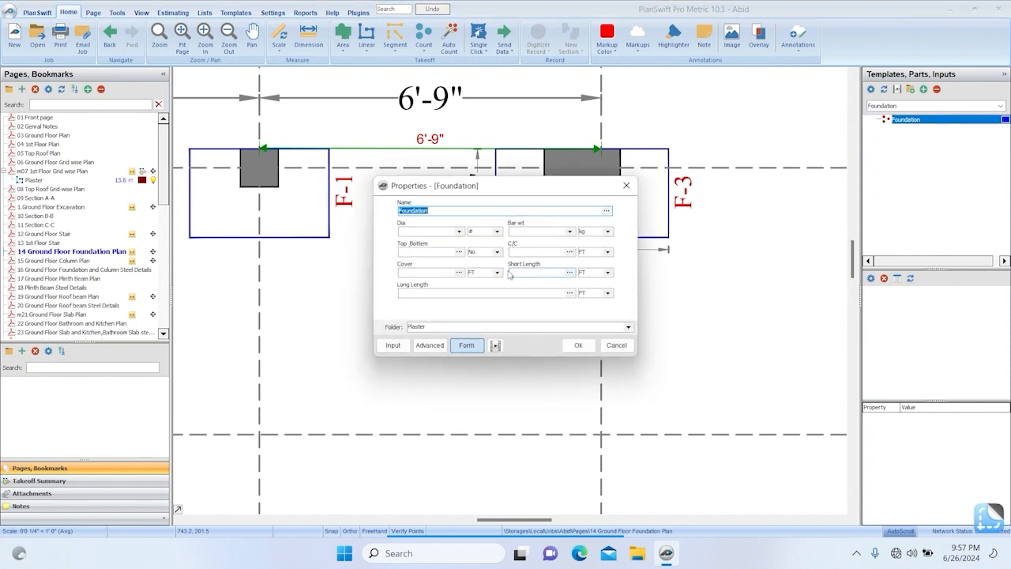
pyautogui.click(431, 231)
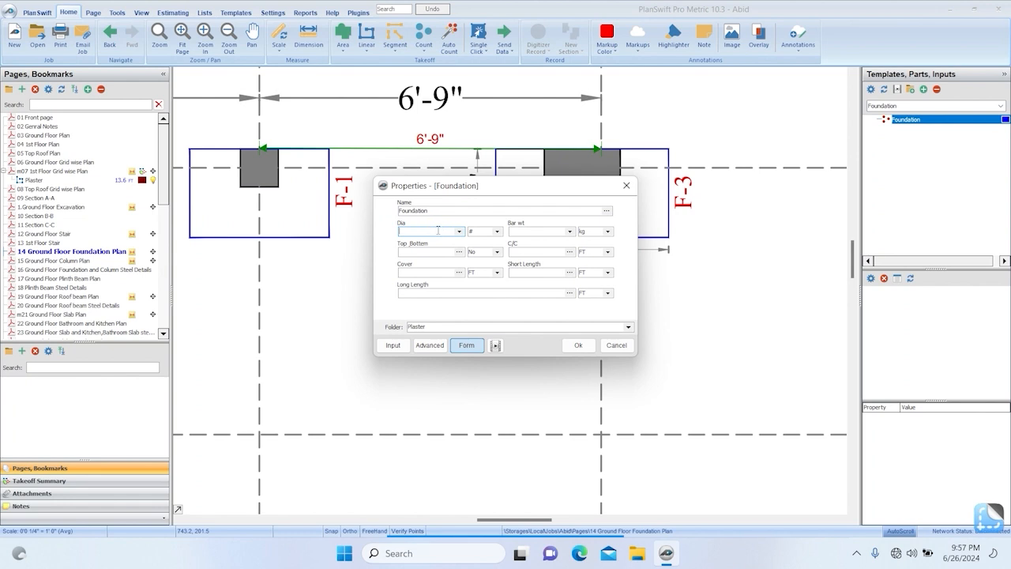
pyautogui.press('Tab')
pyautogui.click(569, 232)
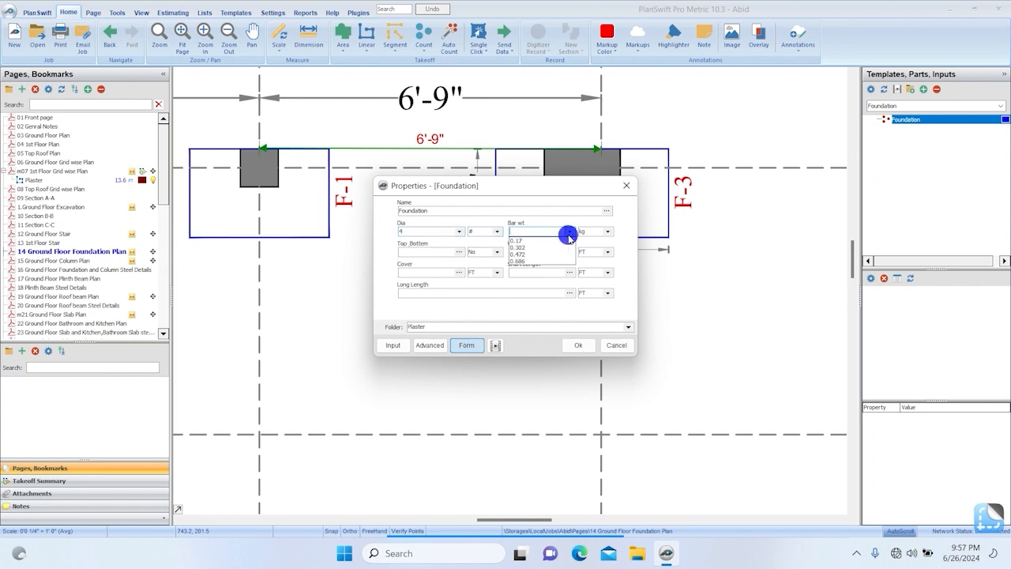
pyautogui.click(517, 247)
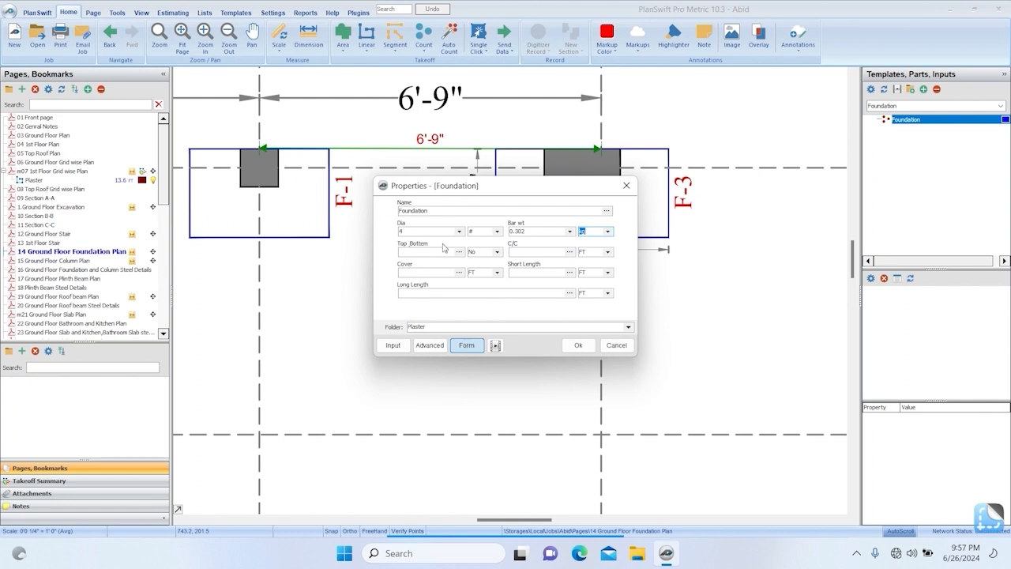
# In the Foundation takeoff properties, set Top & Bottem to 1, C/C to .5 ft and Cover to .166 ft.
pyautogui.click(401, 251)
pyautogui.press('Tab')
pyautogui.moveTo(481, 187); pyautogui.dragTo(333, 189)
pyautogui.click(392, 248)
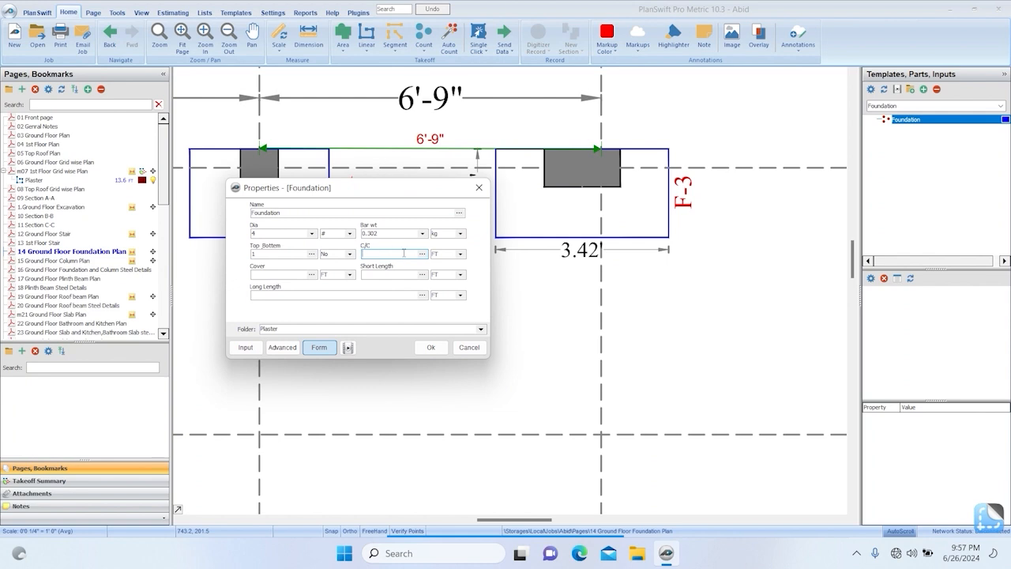
pyautogui.press('Tab')
pyautogui.click(278, 275)
pyautogui.press('Tab')
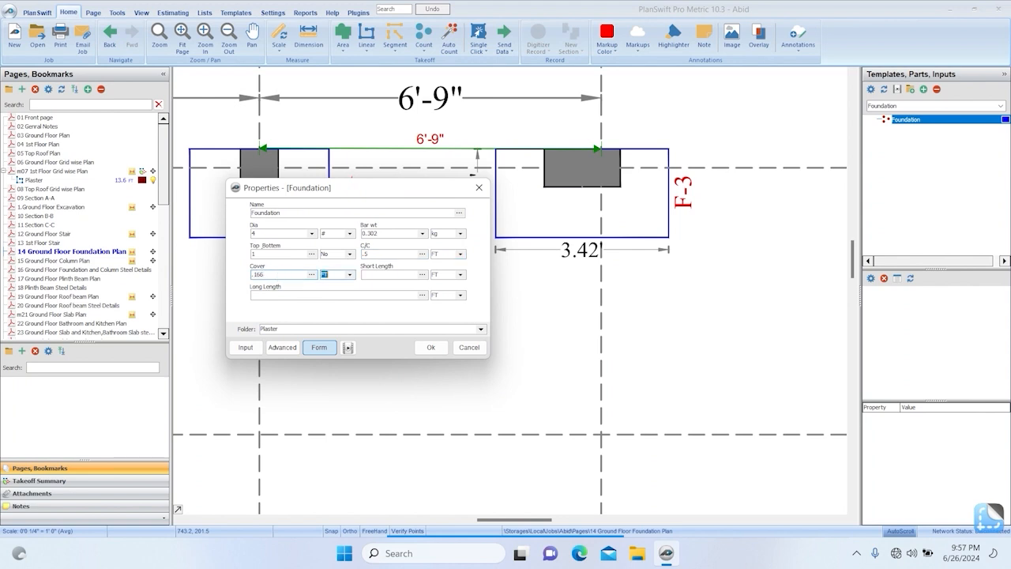
# Set Short Length to 1.75 ft and Long Length to 3.42 ft from the F-3 footing's dimensions, and accept the takeoff properties.
pyautogui.click(375, 274)
pyautogui.moveTo(376, 193); pyautogui.dragTo(312, 210)
pyautogui.write('1.75')
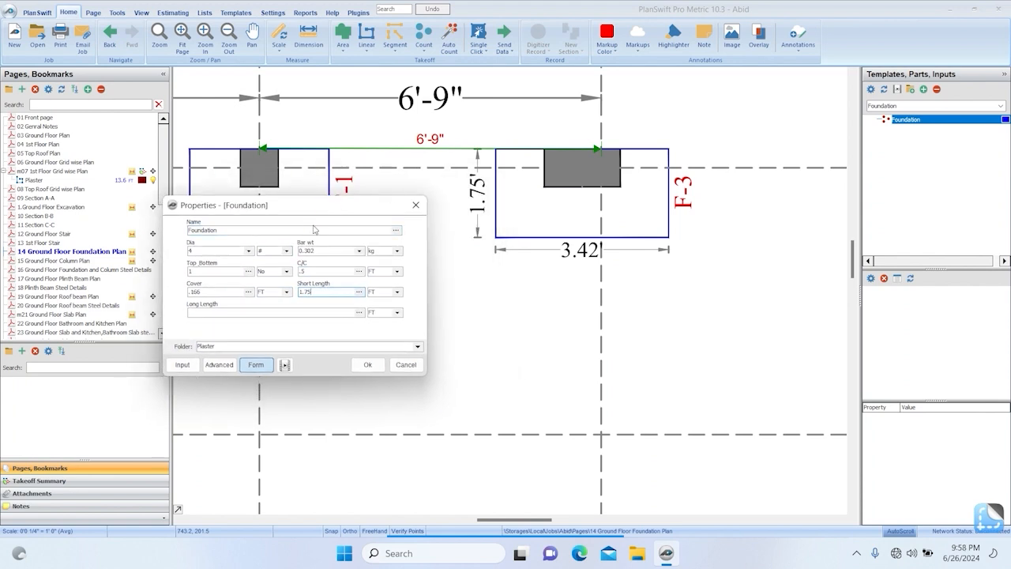
pyautogui.press('Tab')
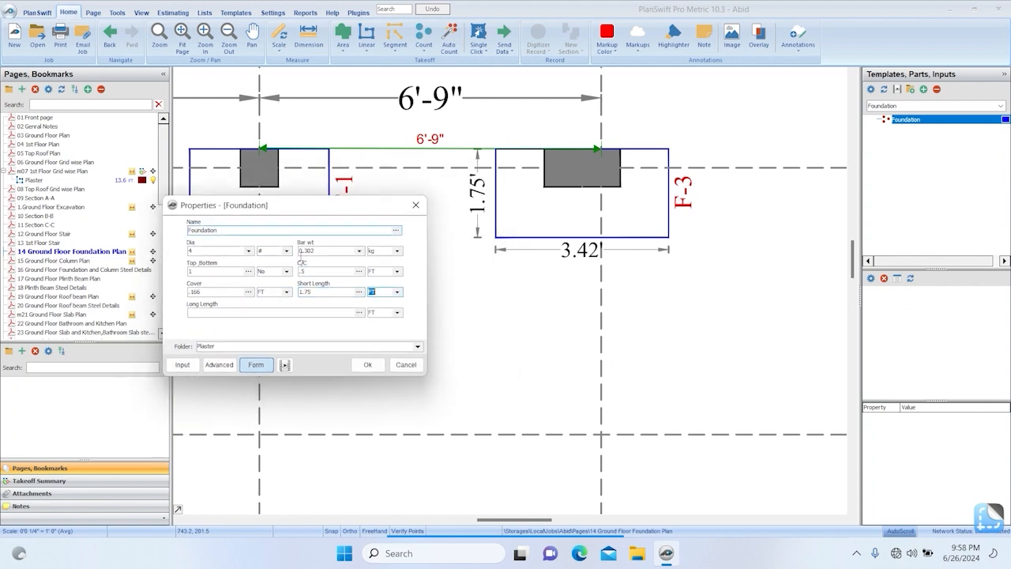
pyautogui.click(233, 315)
pyautogui.write('3.42')
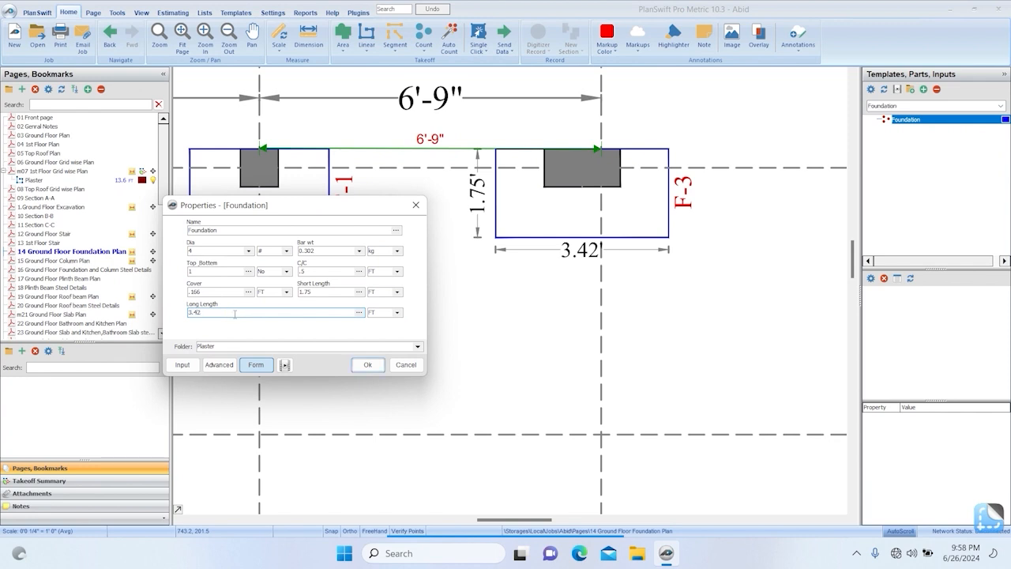
pyautogui.press('Return')
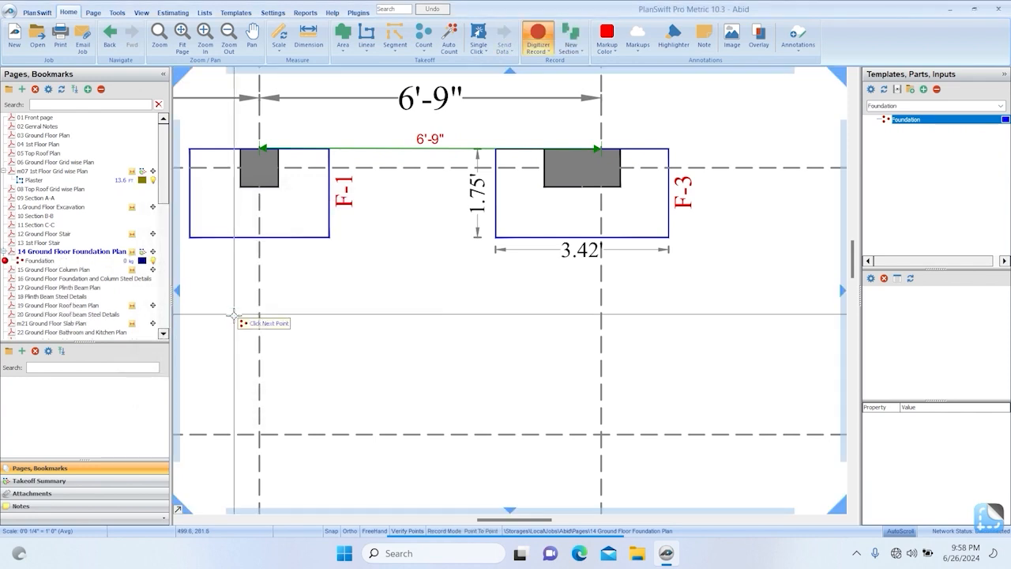
# Place one Foundation count point inside footing F-3 and check its steel weight in the takeoff summary.
pyautogui.click(541, 212)
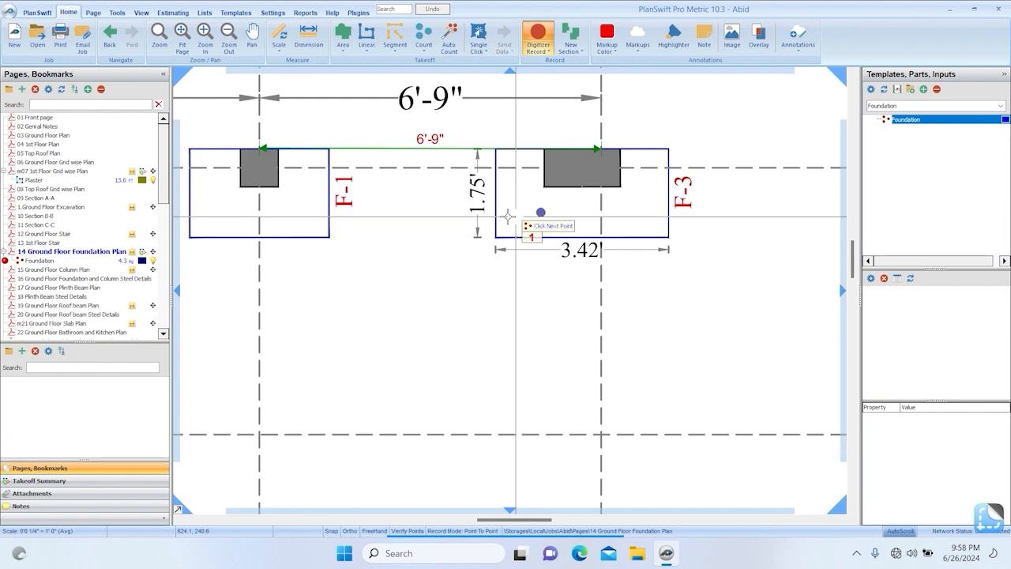
pyautogui.click(45, 481)
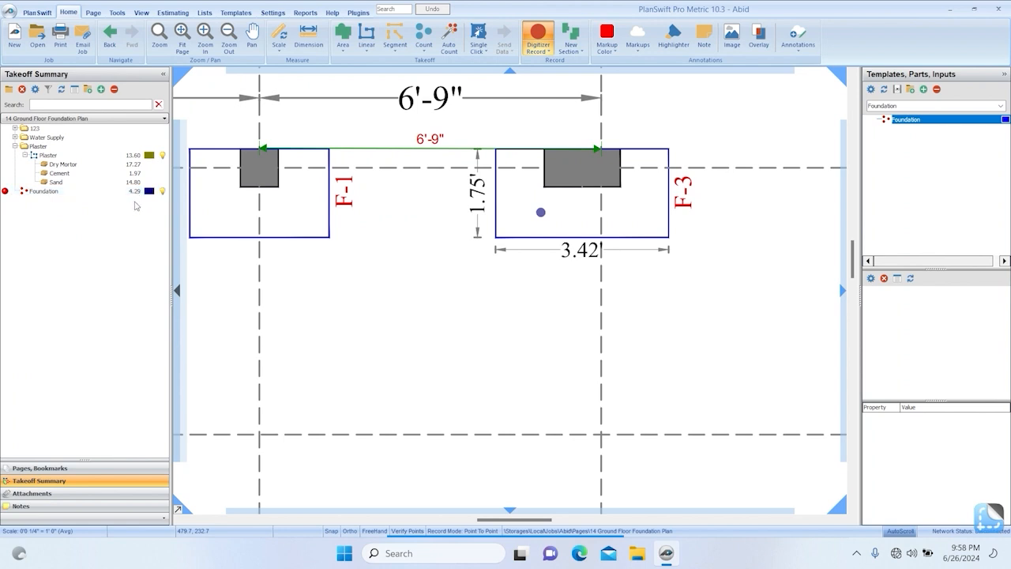
pyautogui.scroll(-4, 561, 217)
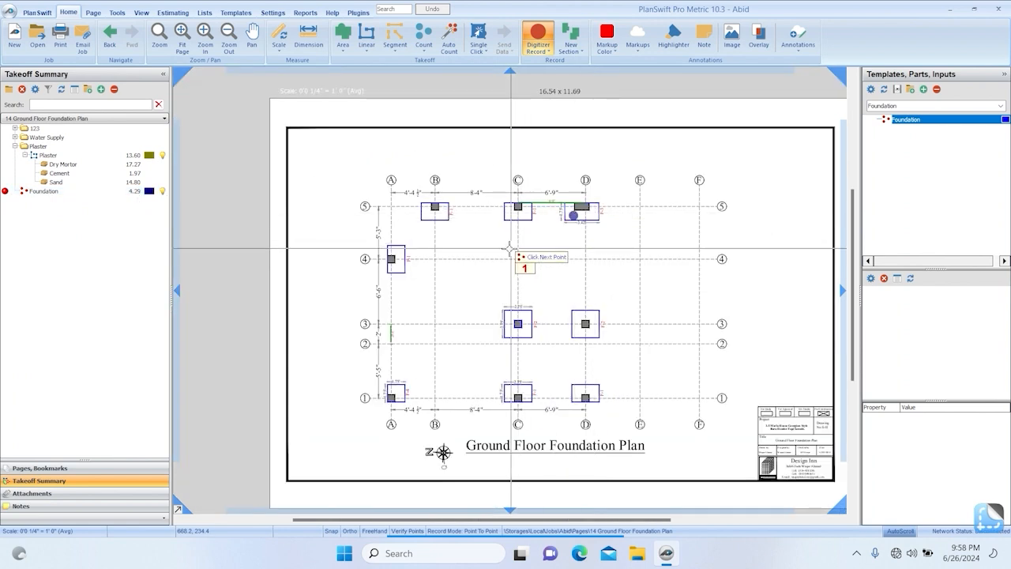
pyautogui.scroll(1, 470, 215)
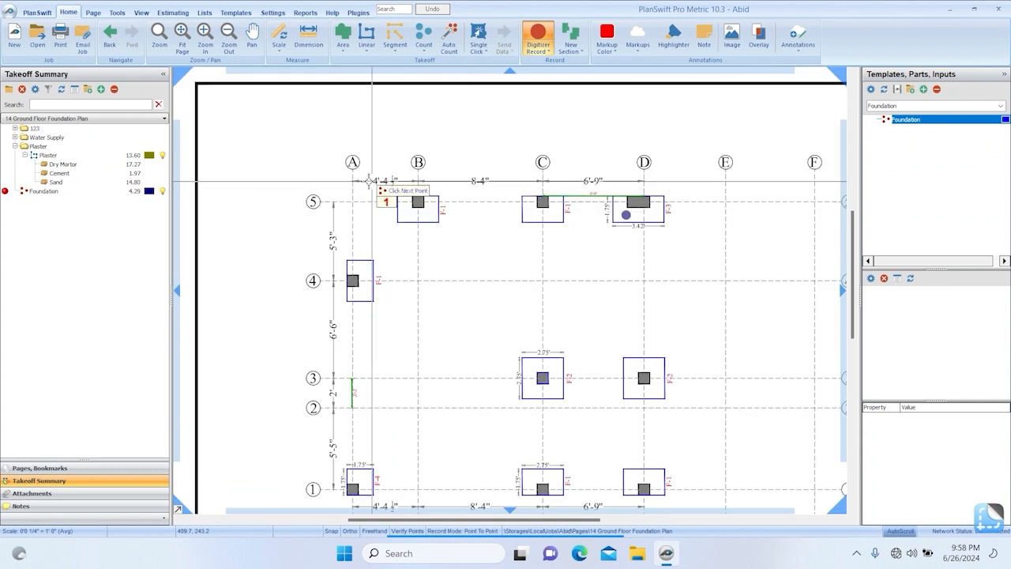
pyautogui.scroll(-1, 371, 193)
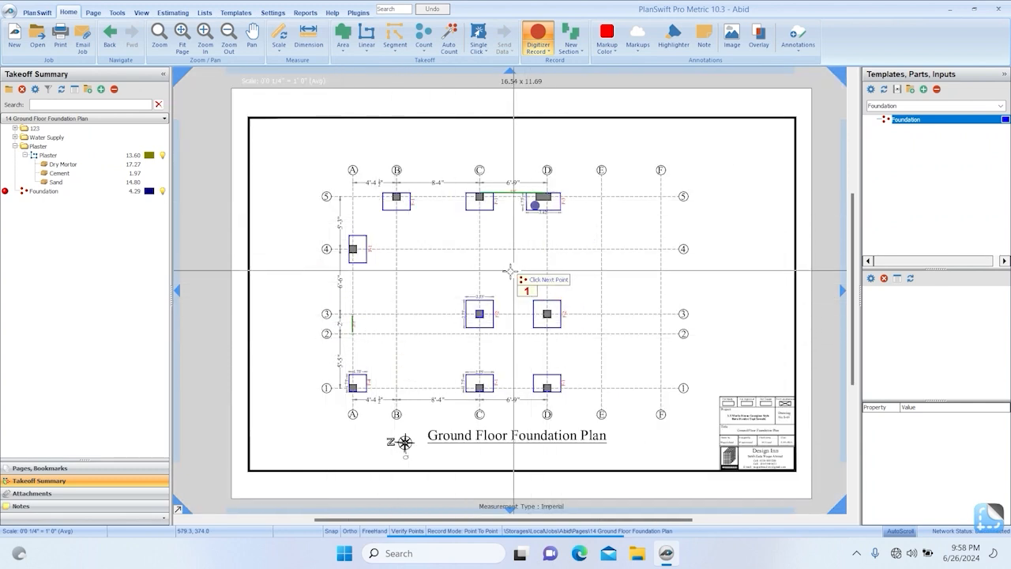